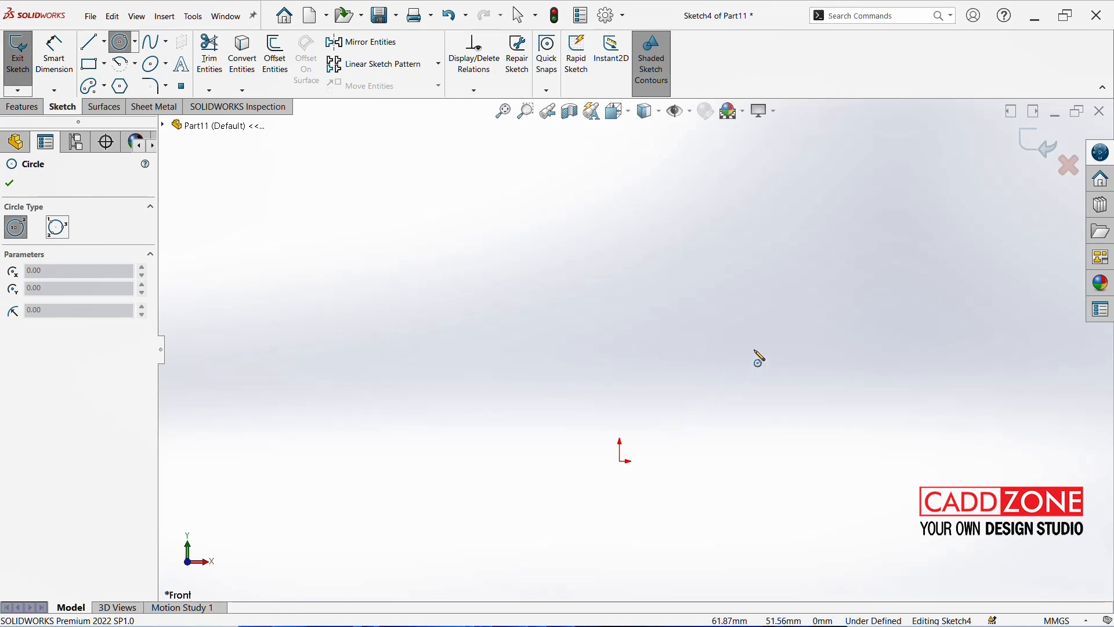
- Sketch two concentric circles up and right of the origin, with radii of about 25 mm and 42 mm
left_click(830, 339)
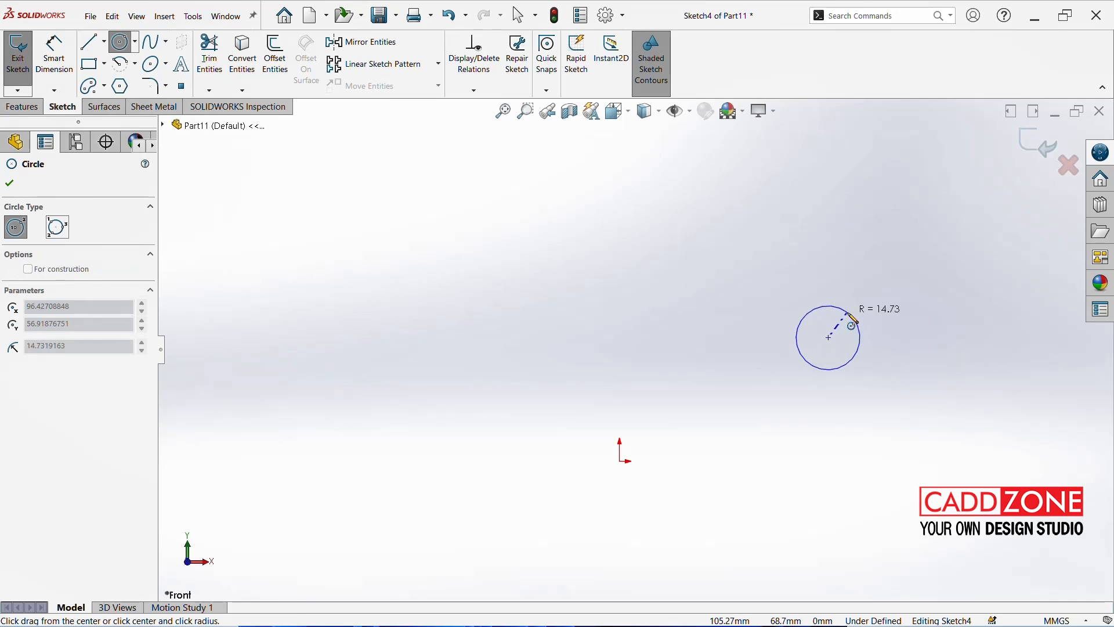
left_click(883, 337)
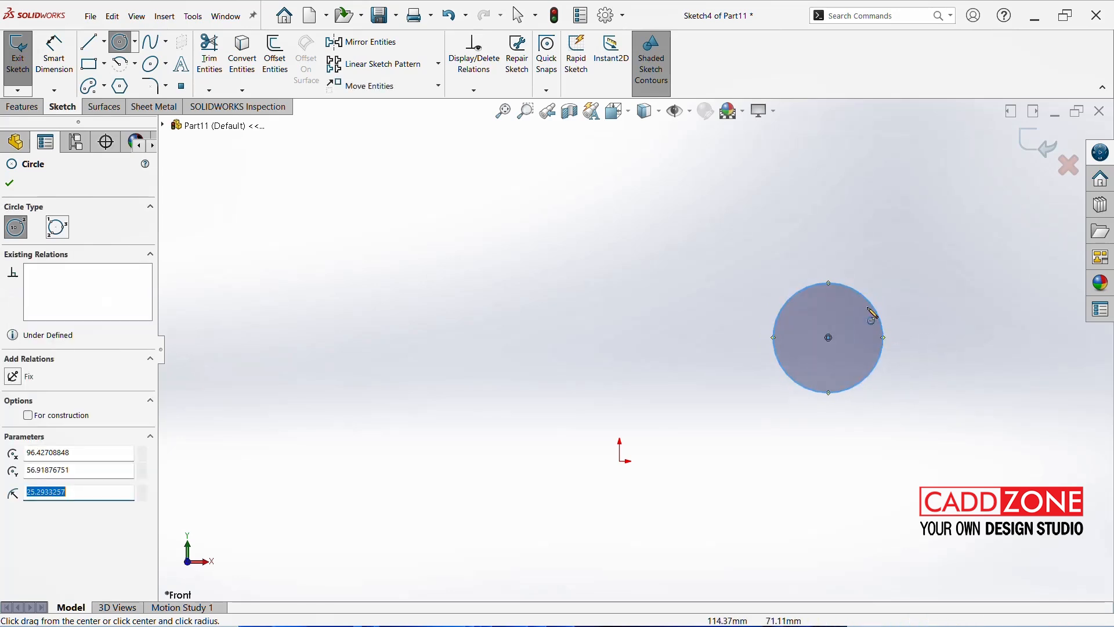
left_click(829, 338)
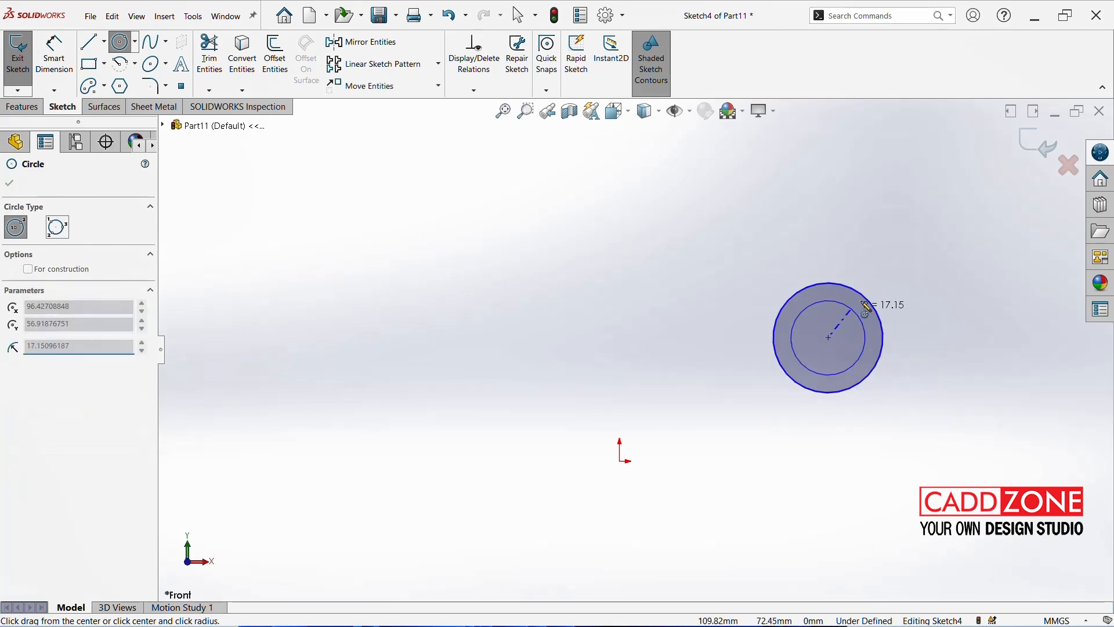
left_click(894, 272)
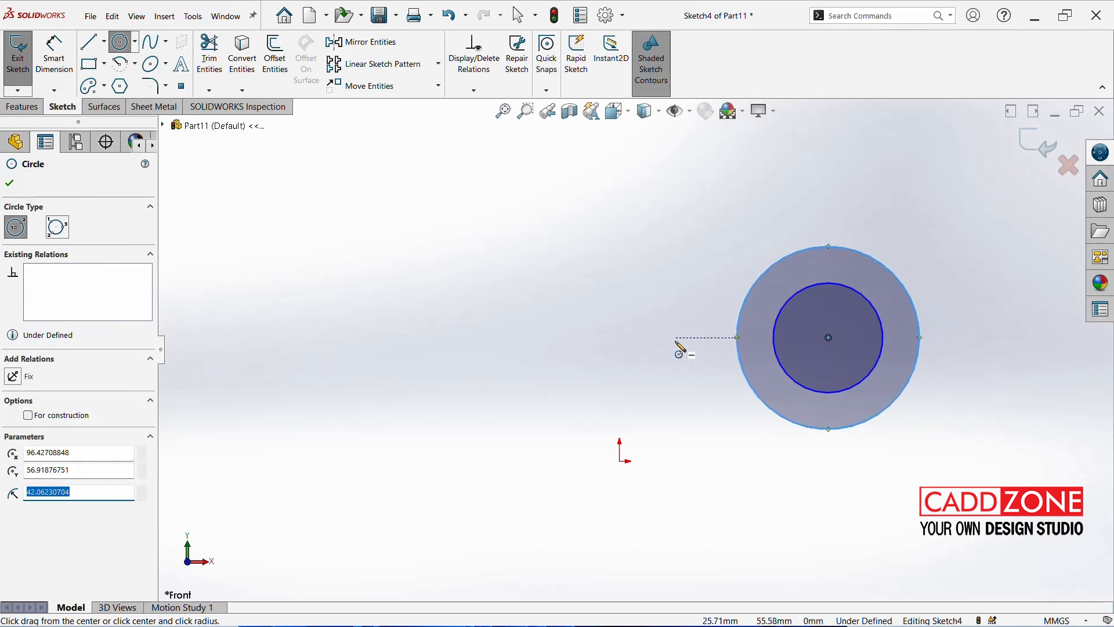
- Sketch a smaller concentric circle pair on each side of the large pair, with the left inner circle's radius about 14 mm
left_click(676, 338)
left_click(698, 316)
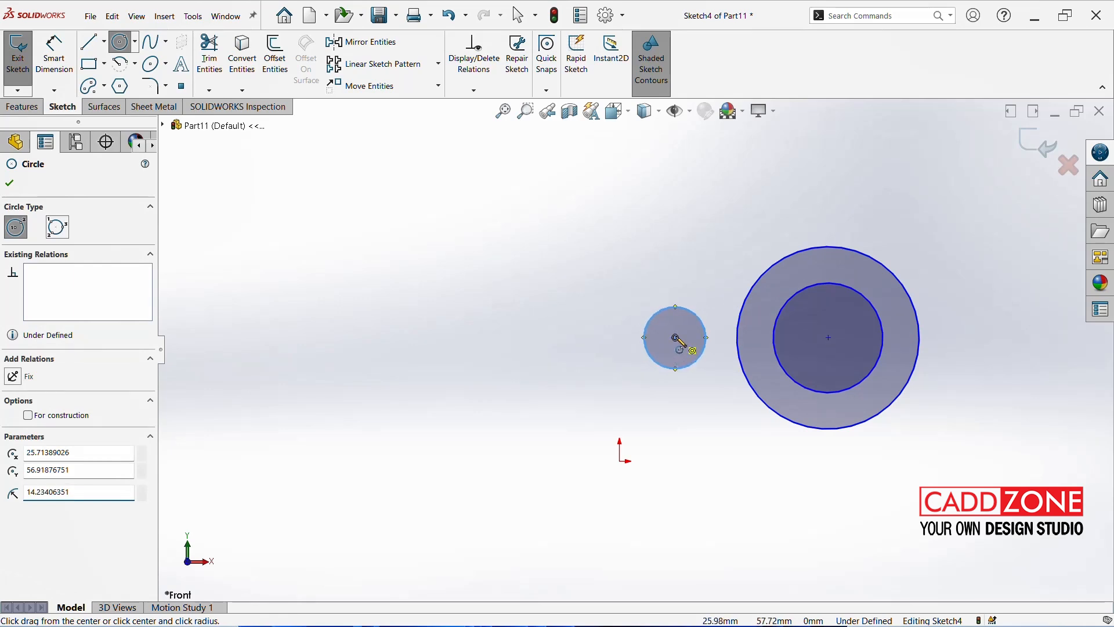
left_click(676, 338)
left_click(694, 294)
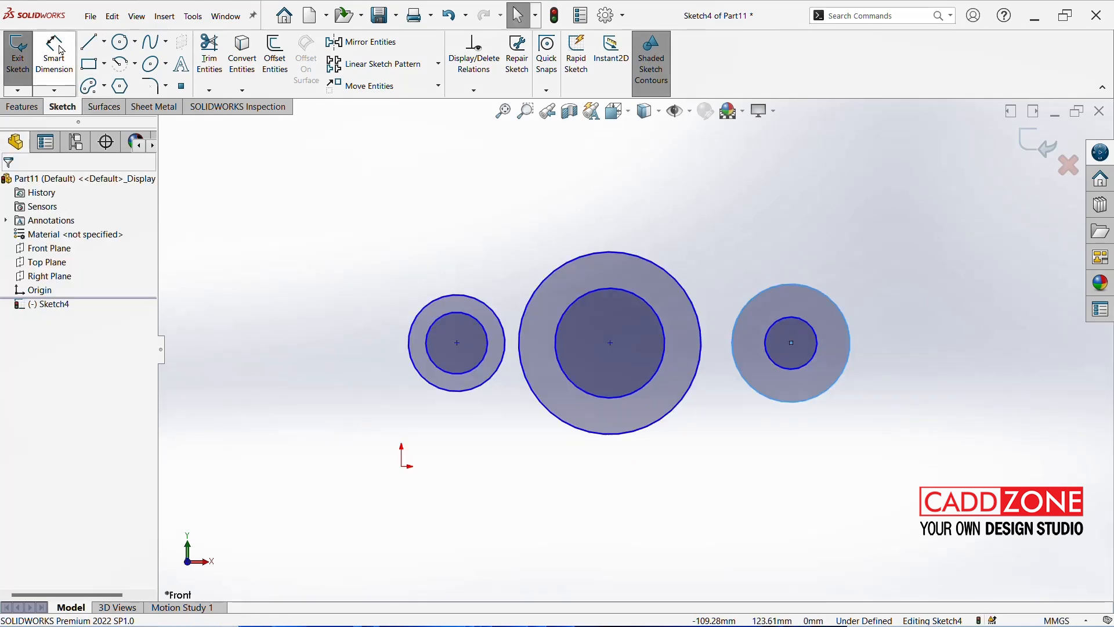
- Dimension the horizontal distance from the origin to the large circles' centre as 80 mm
left_click(54, 55)
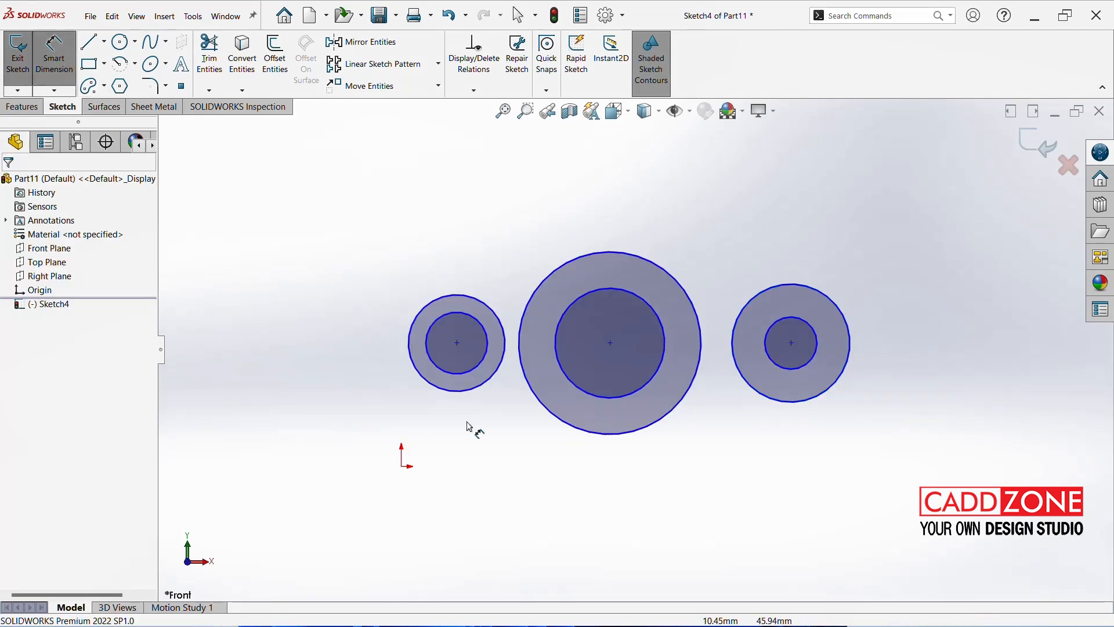
left_click(404, 468)
left_click(612, 345)
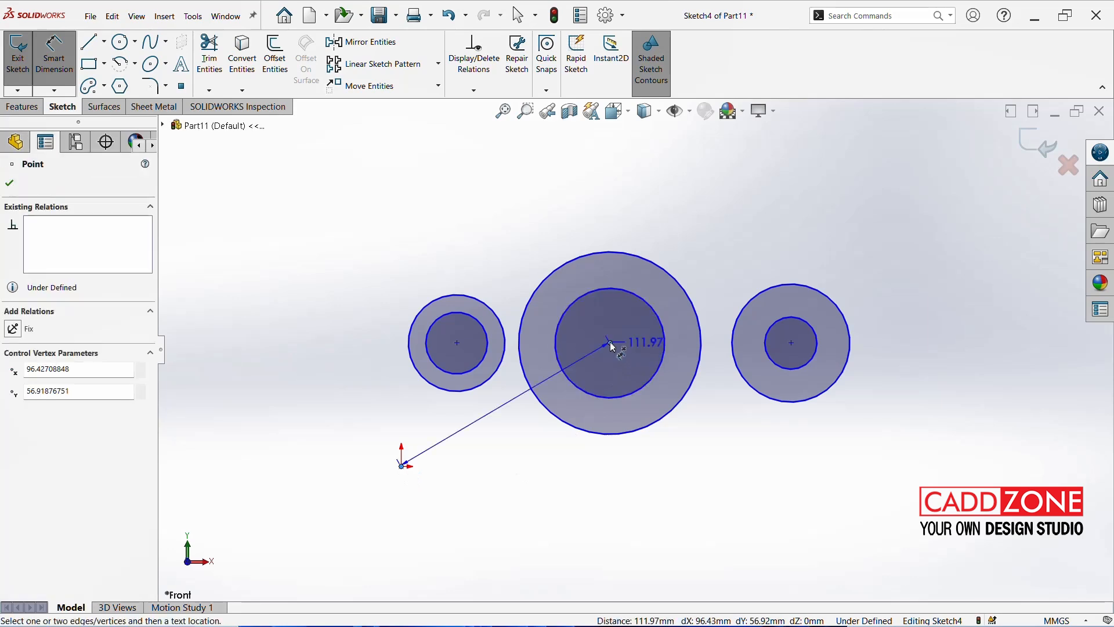
left_click(533, 512)
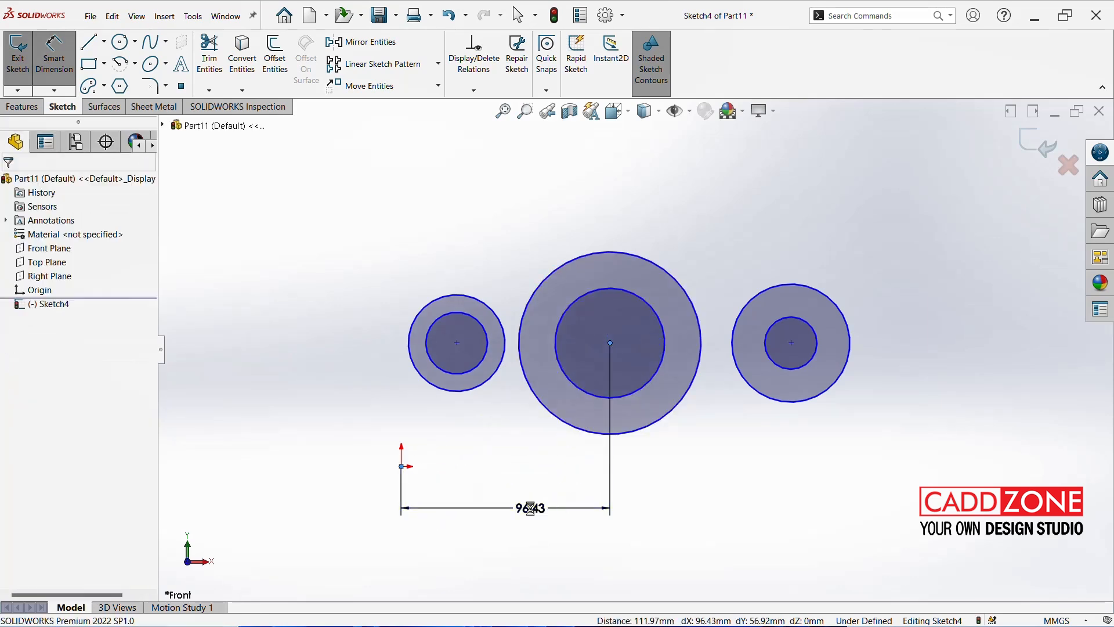
type("80")
key("Return")
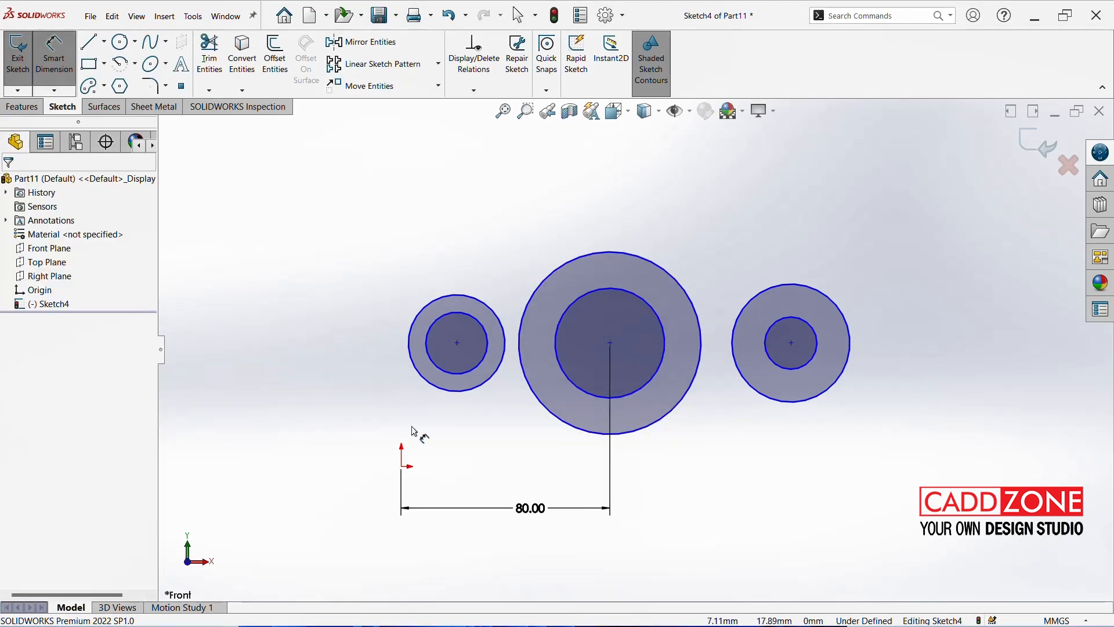
- Dimension the vertical distance from the origin to the large circles' centre as 50 mm
left_click(403, 467)
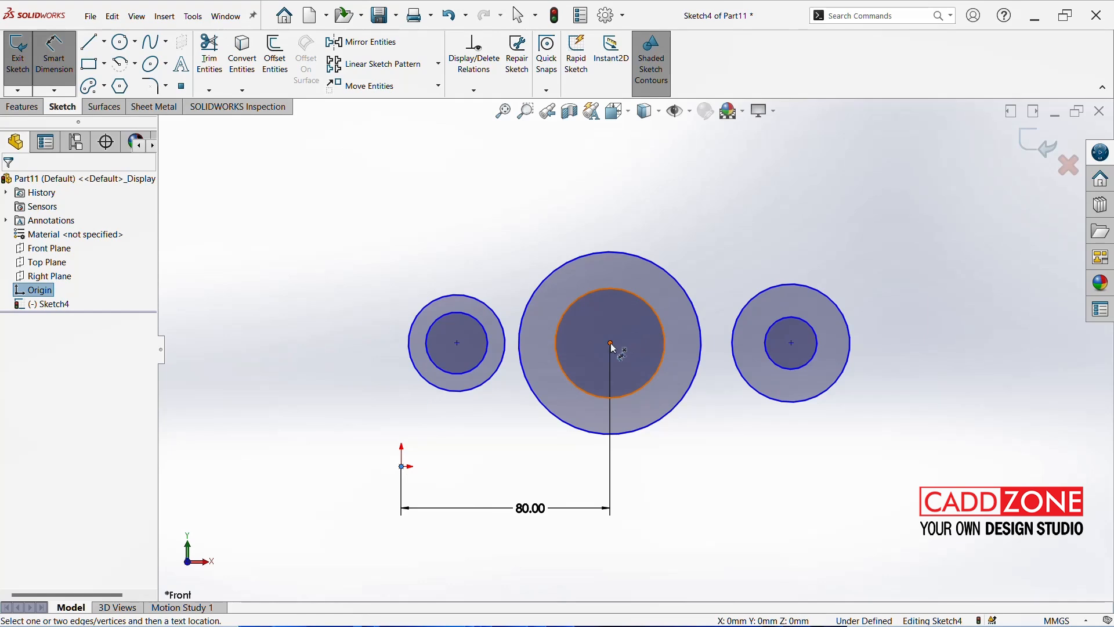
left_click(611, 344)
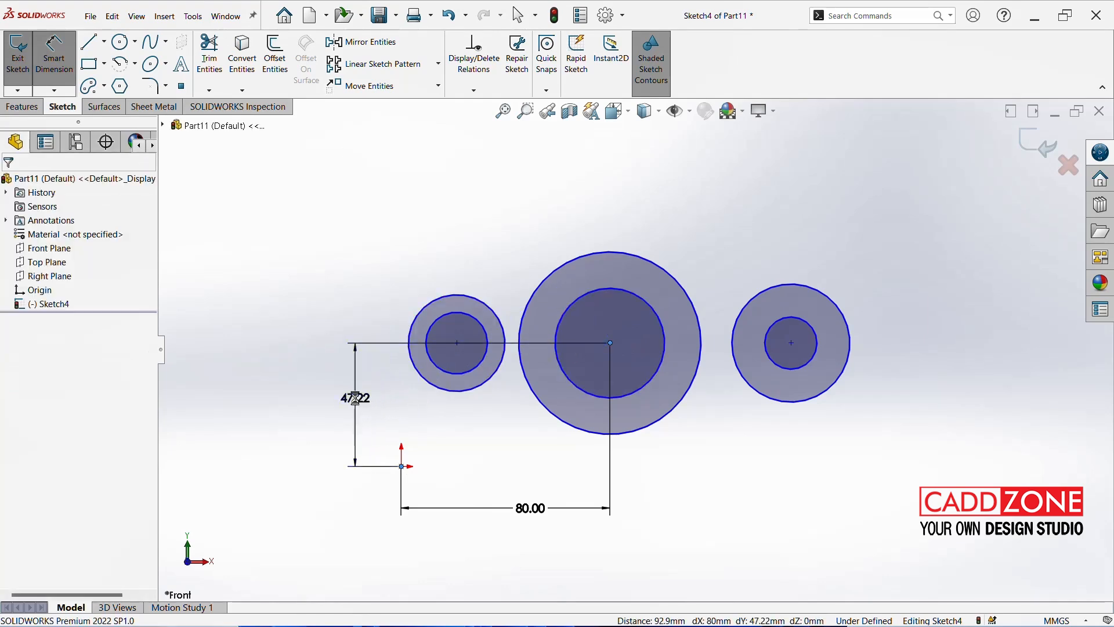
left_click(356, 398)
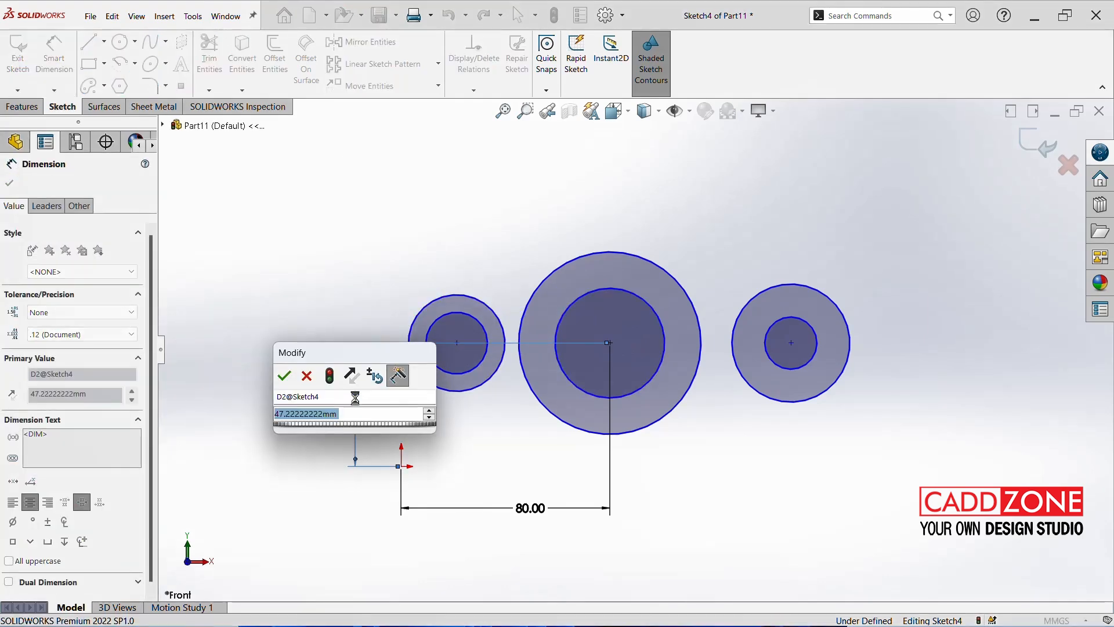
type("50")
key("Return")
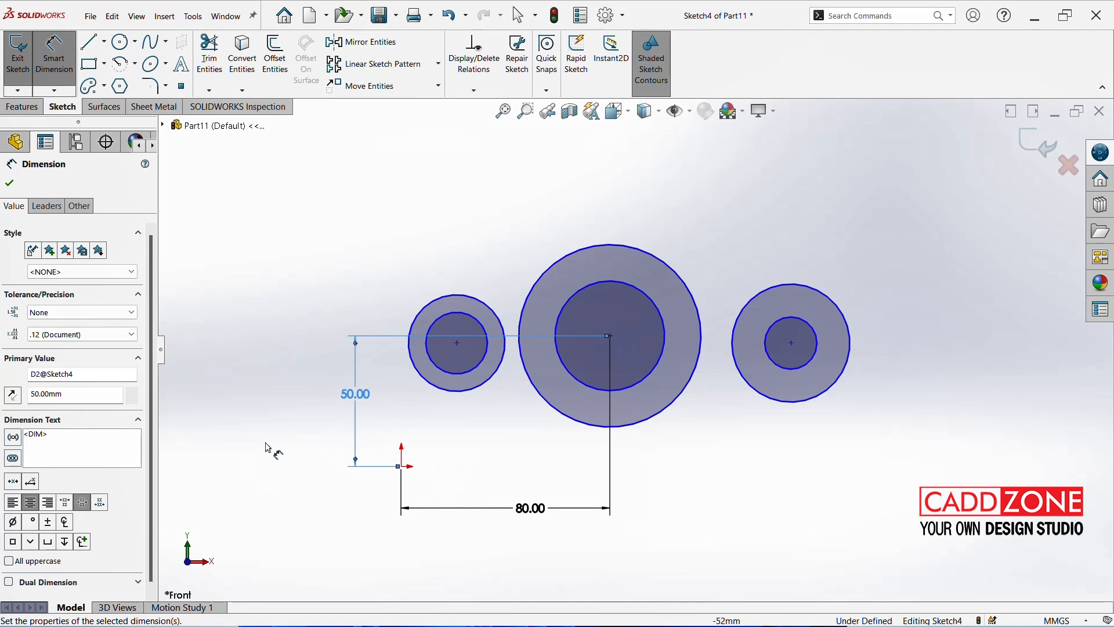
key("Escape")
key("Escape")
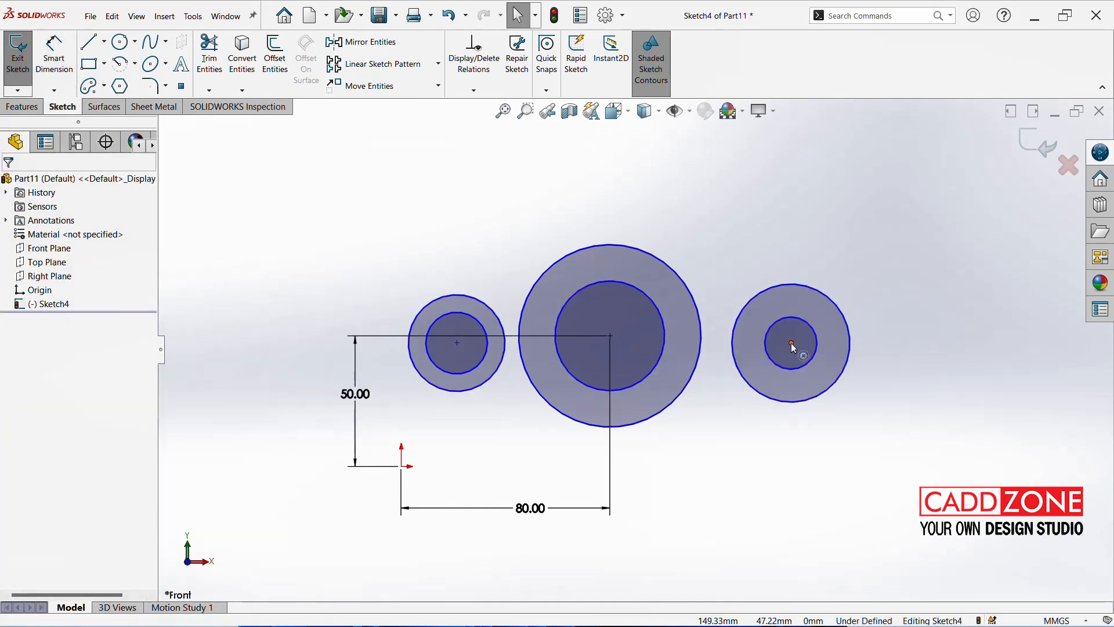
- Move the right circle pair level with the large pair and add a Horizontal relation between all three circle centres
mouse_move(793, 346)
left_mouse_down()
mouse_move(798, 281)
mouse_move(891, 316)
mouse_move(786, 277)
mouse_move(772, 259)
mouse_move(765, 499)
mouse_move(799, 279)
mouse_move(803, 338)
left_mouse_up()
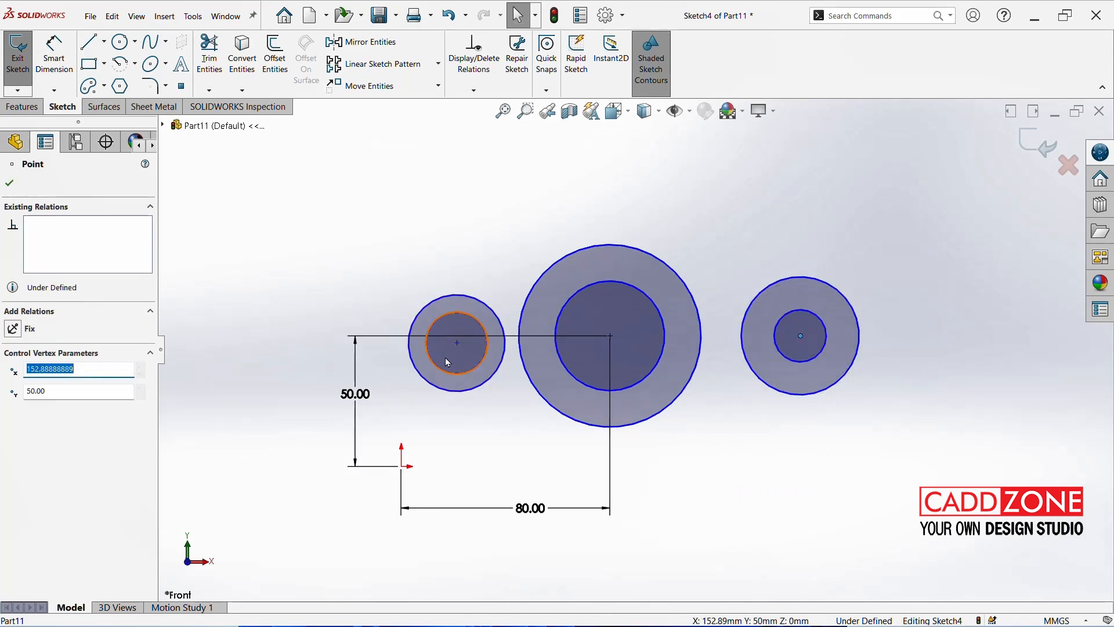
left_click(457, 345)
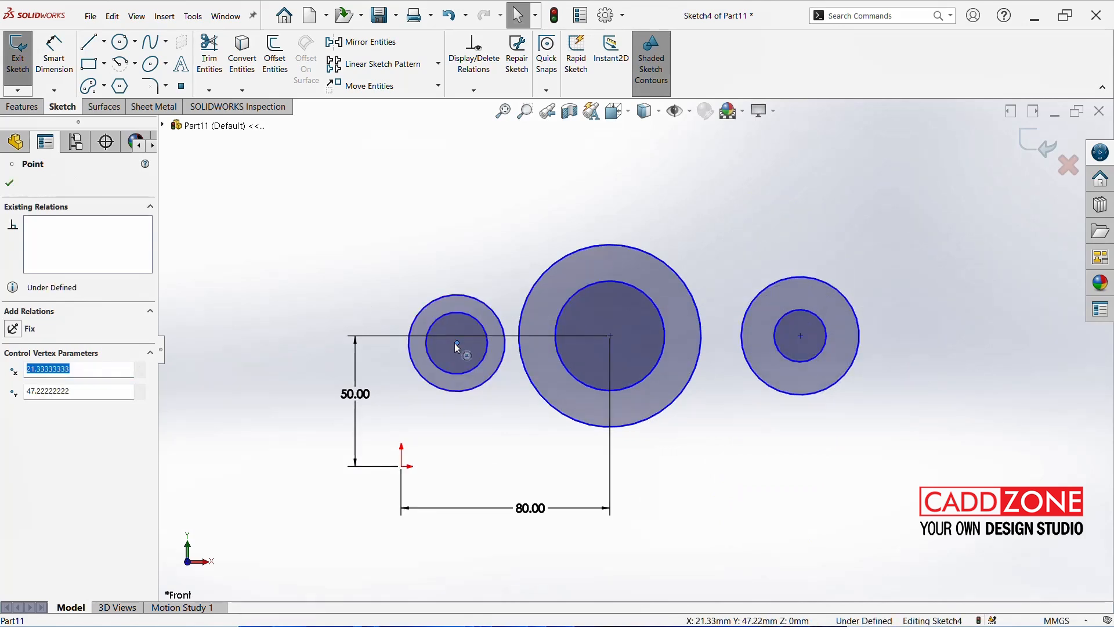
left_click(611, 336, "ctrl")
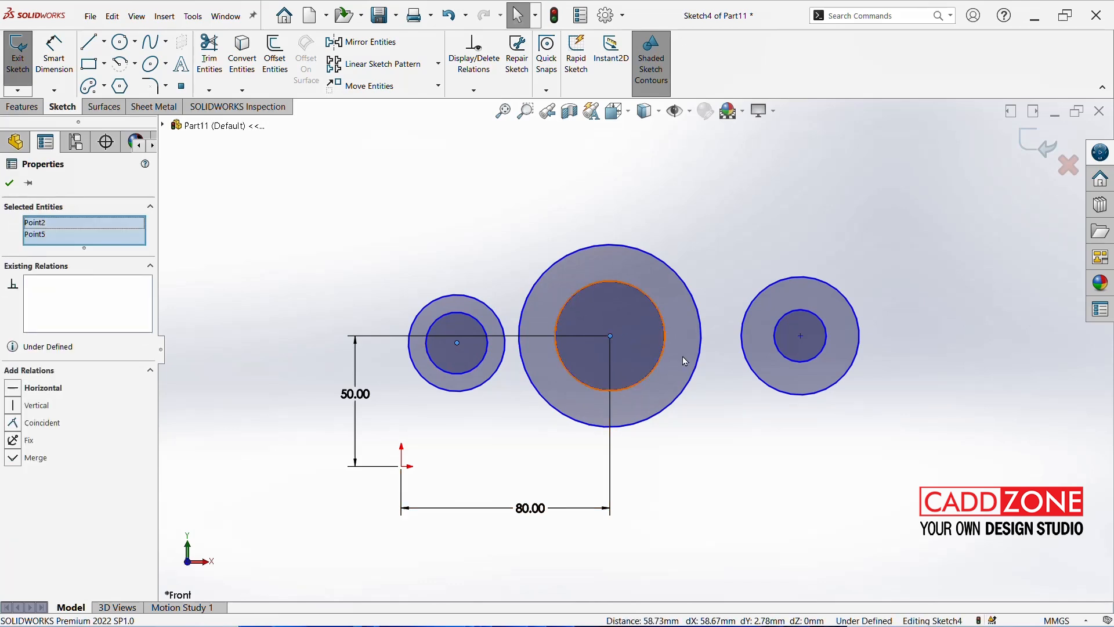
left_click(801, 338, "ctrl")
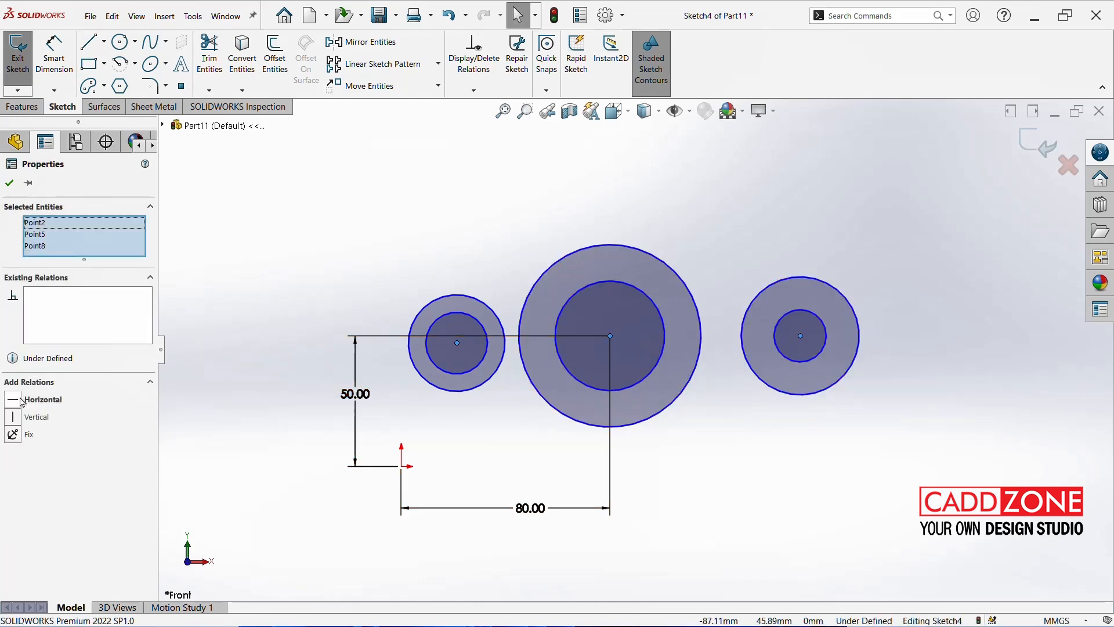
left_click(22, 401)
left_click(186, 318)
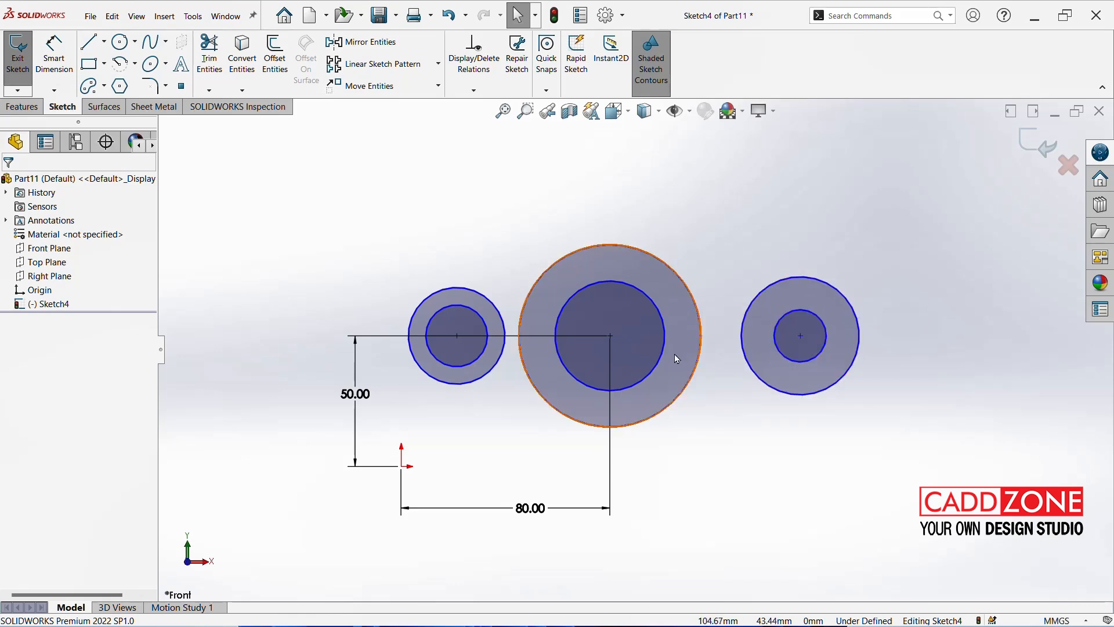
- Draw a line joining the top of the left outer circle to the top of the large outer circle
left_click(105, 43)
left_click(106, 55)
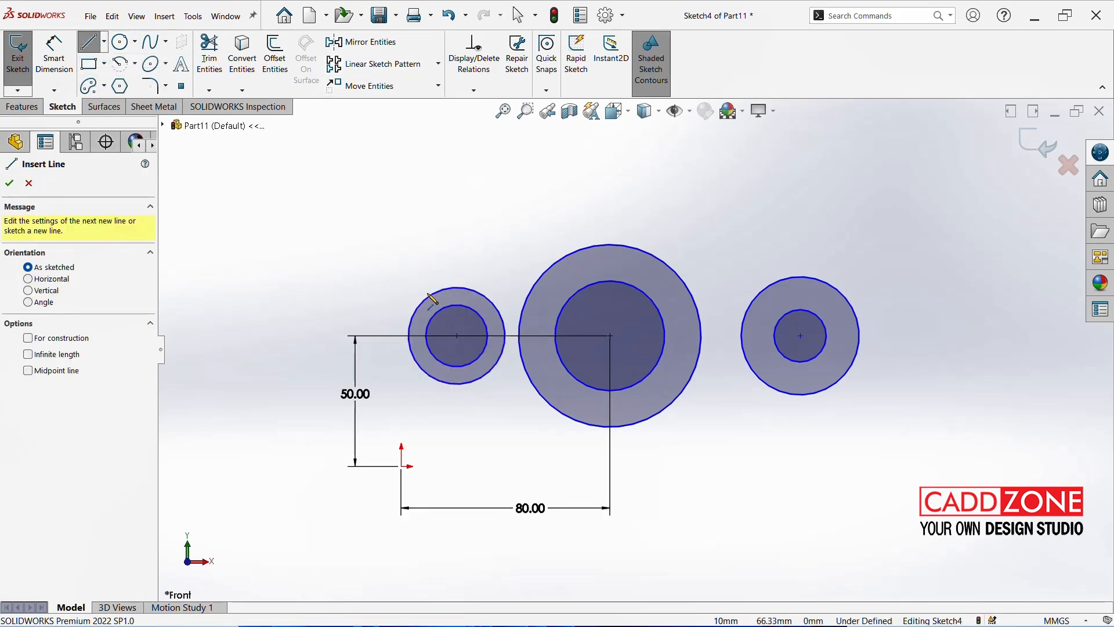
left_click(445, 289)
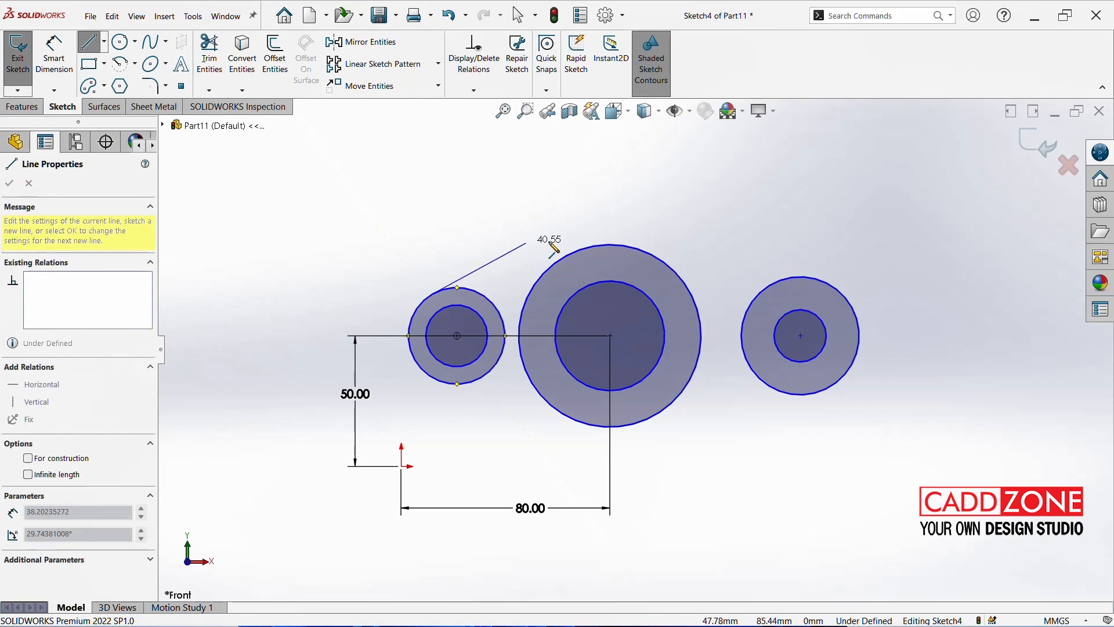
left_click(583, 248)
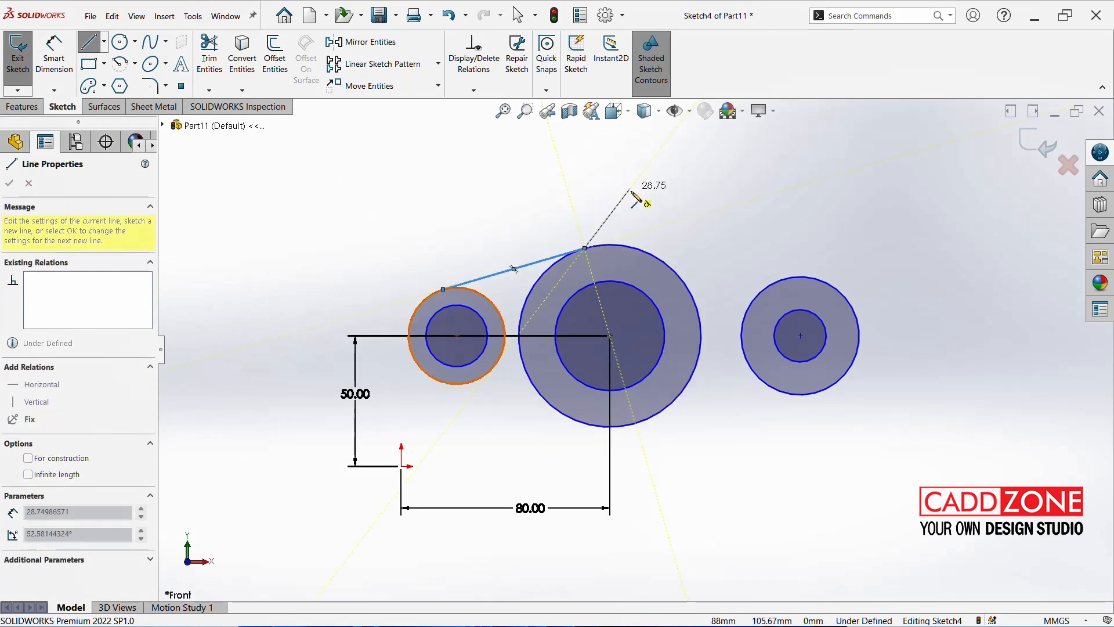
key("Escape")
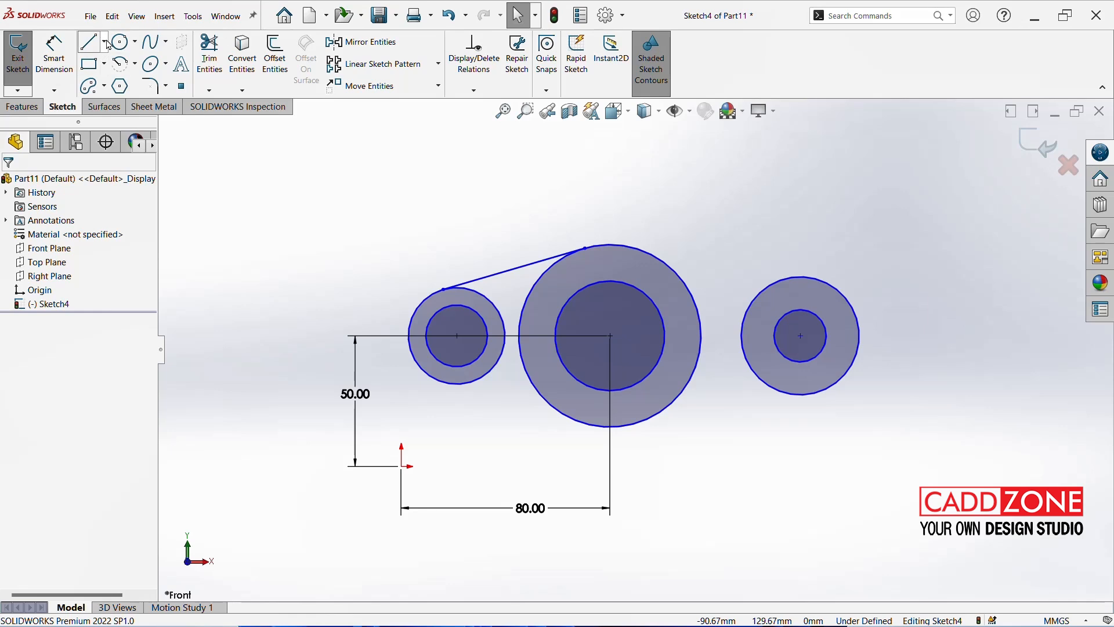
- Draw a line joining the top of the right outer circle to the top of the large outer circle
left_click(106, 43)
left_click(110, 58)
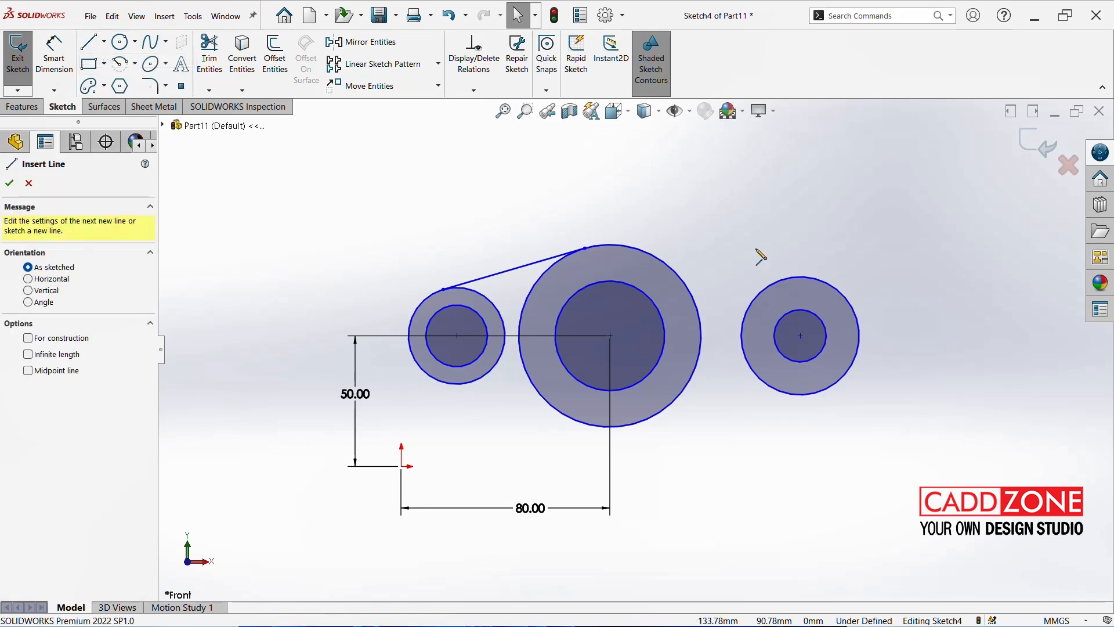
left_click(835, 288)
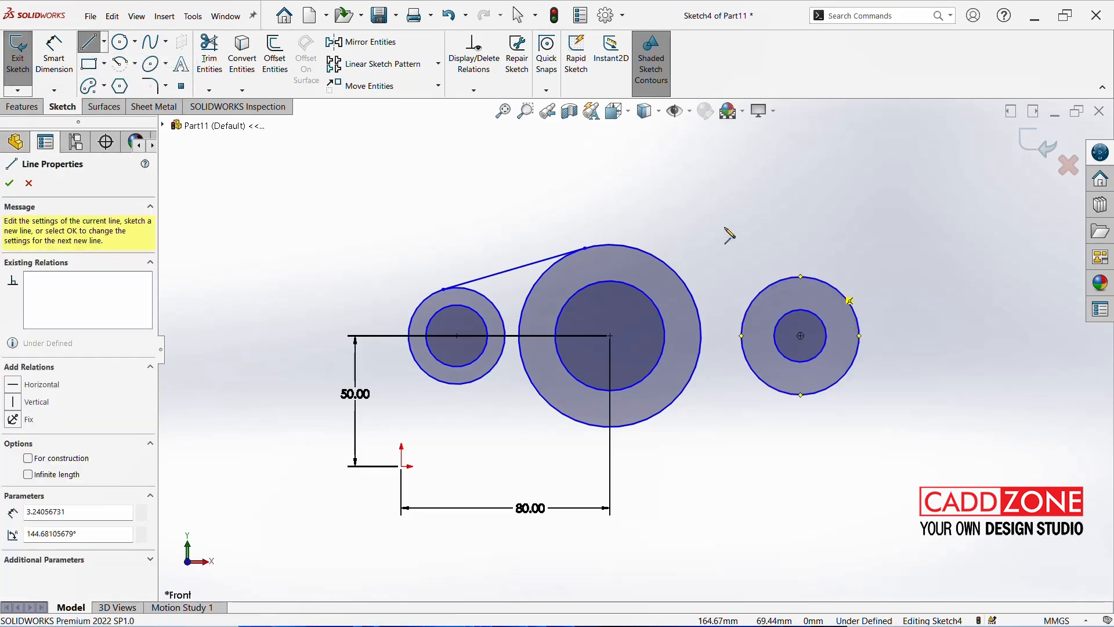
left_click(625, 246)
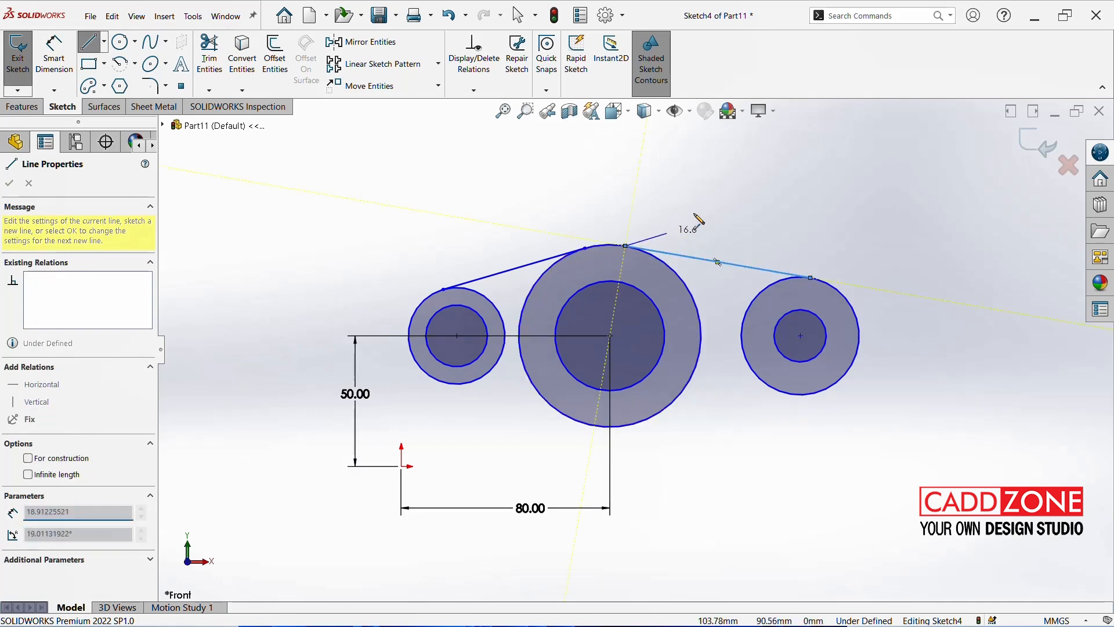
key("Escape")
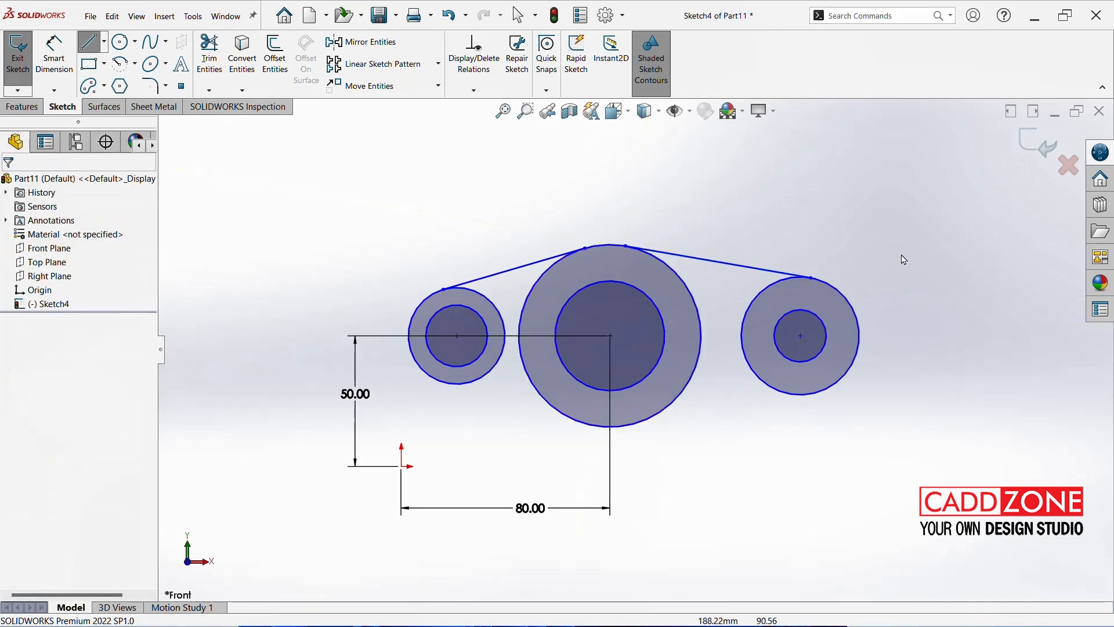
- Draw a line joining the bottom of the left outer circle to the bottom of the large outer circle
left_click(89, 46)
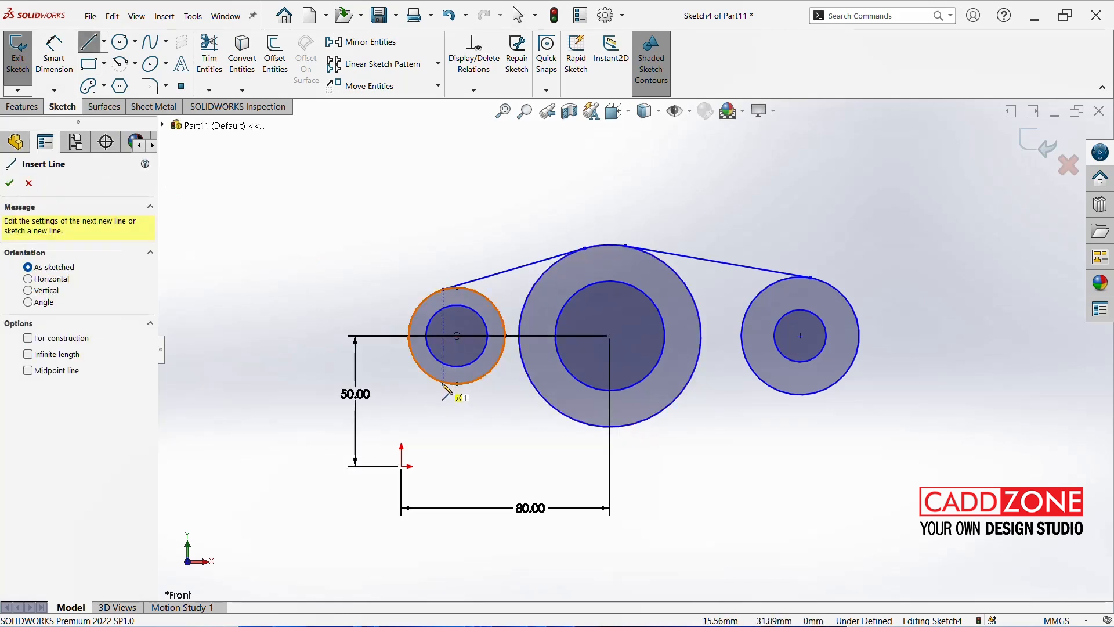
left_click(444, 384)
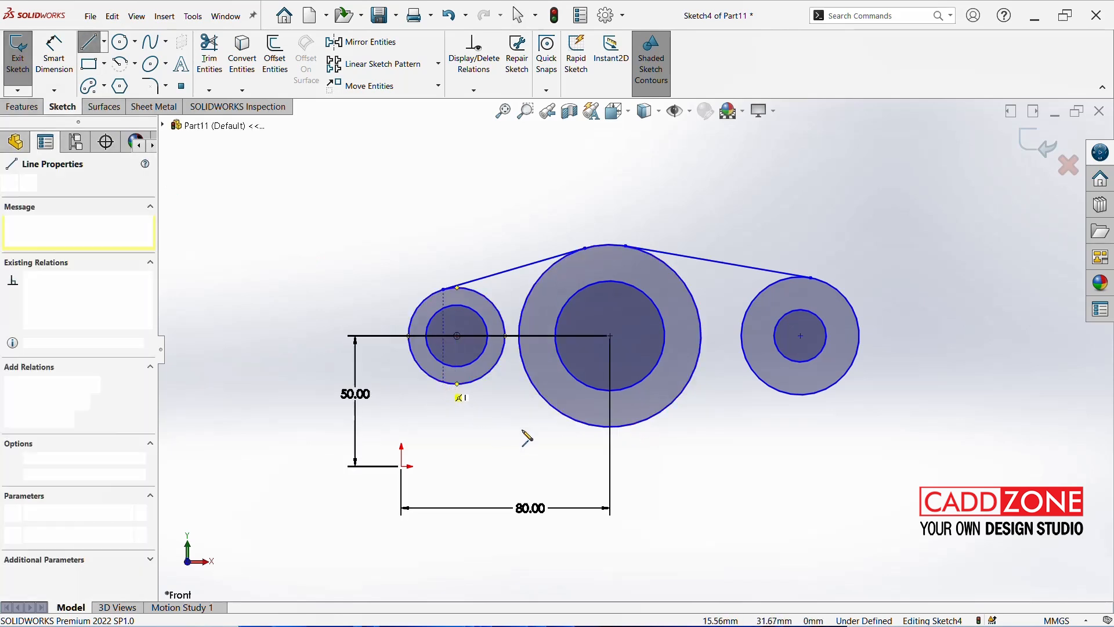
left_click(597, 427)
key("Escape")
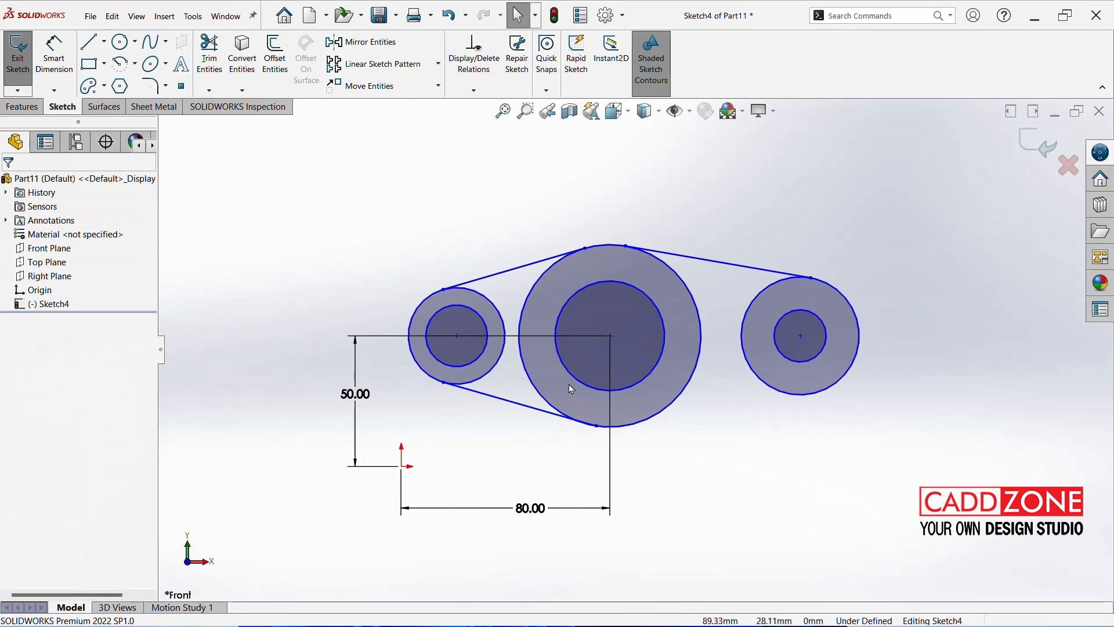
- Draw a line joining the bottom of the right outer circle to the bottom of the large outer circle
key("l")
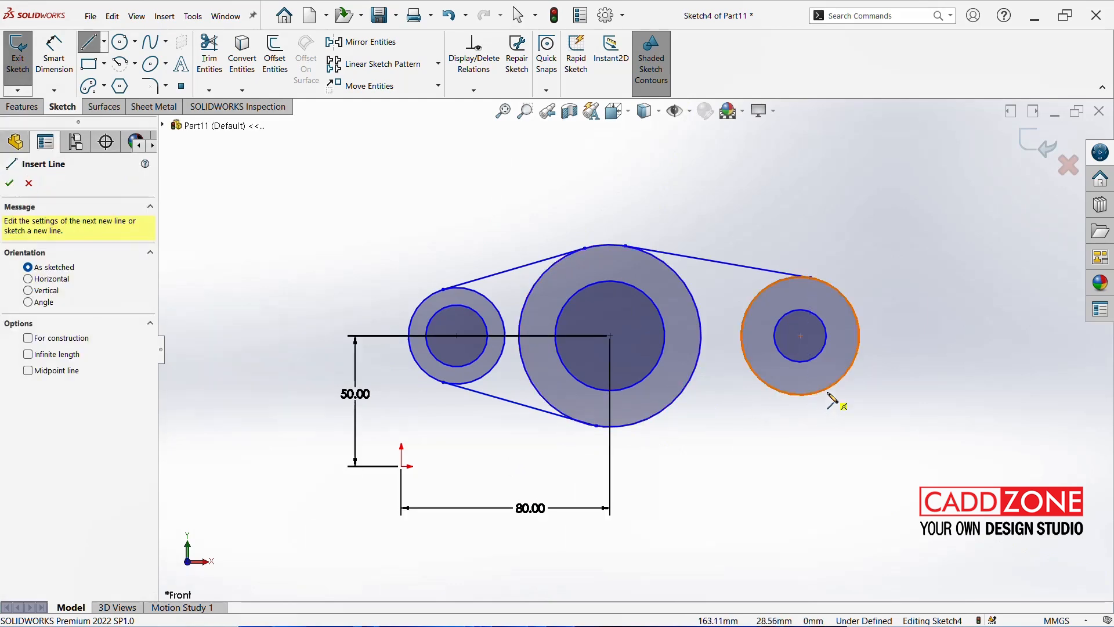
left_click(811, 394)
left_click(626, 425)
key("Escape")
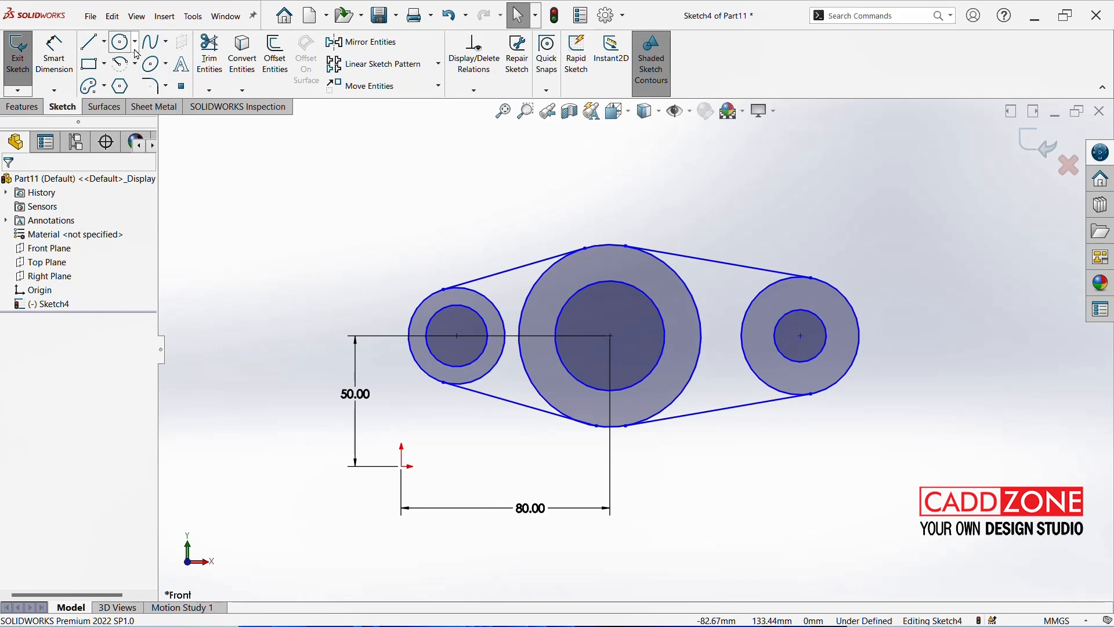
- Draw a vertical centerline about 56 mm long upward from the center of the large circle
left_click(103, 43)
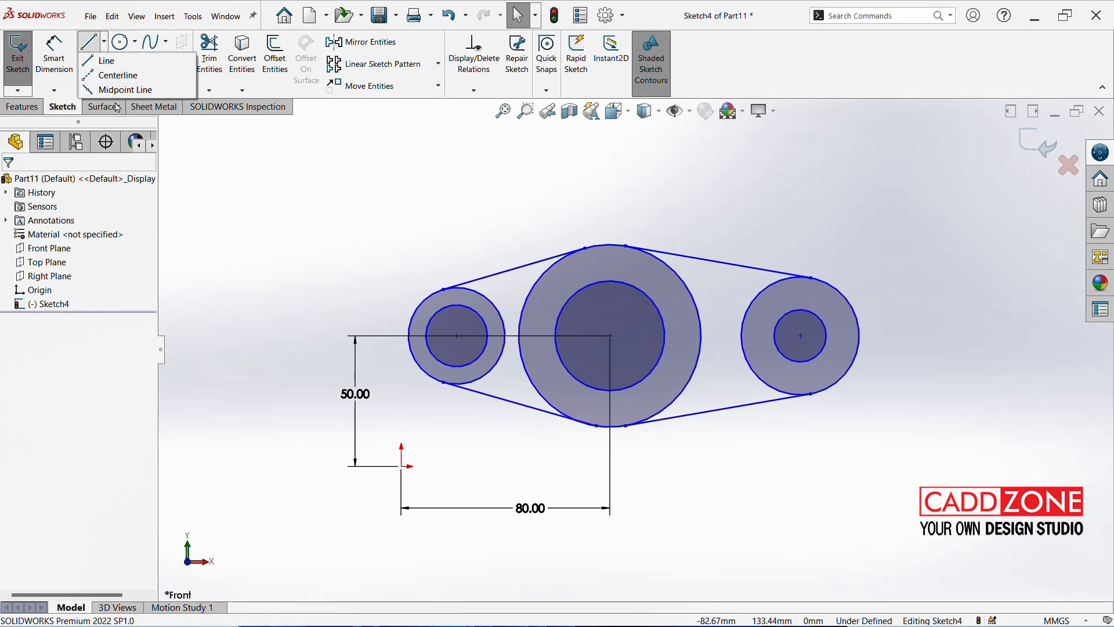
left_click(116, 74)
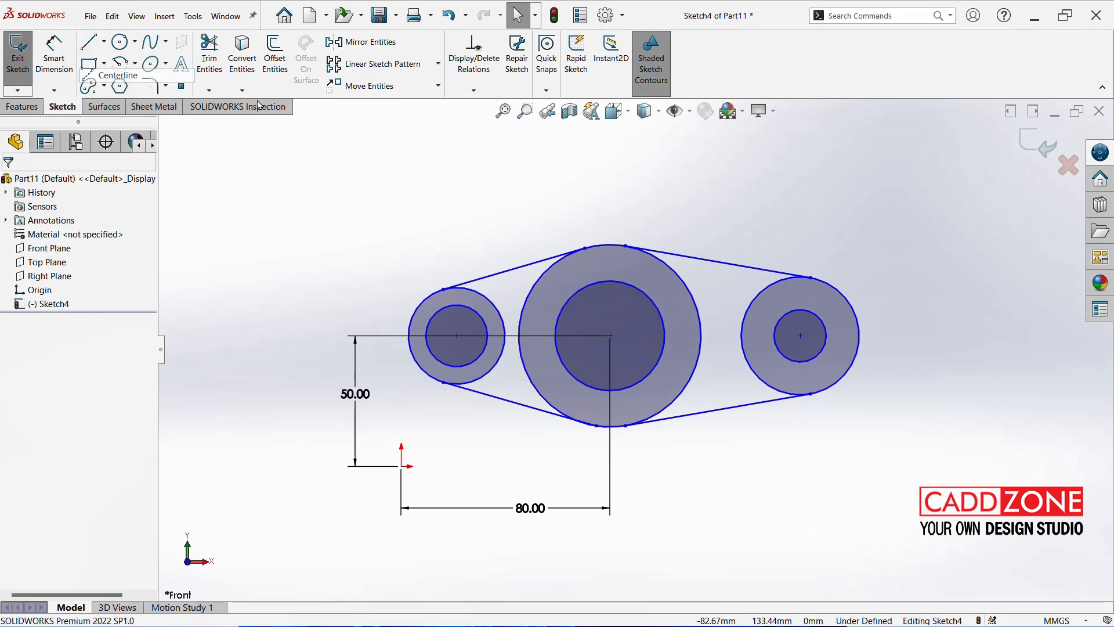
left_click(610, 336)
left_click(610, 188)
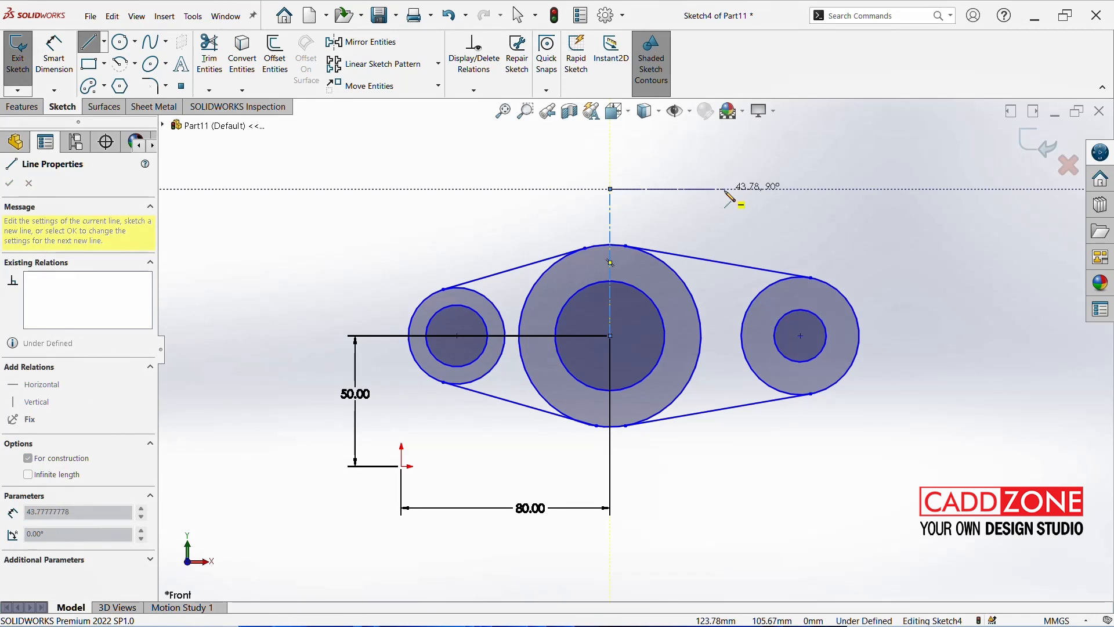
key("Escape")
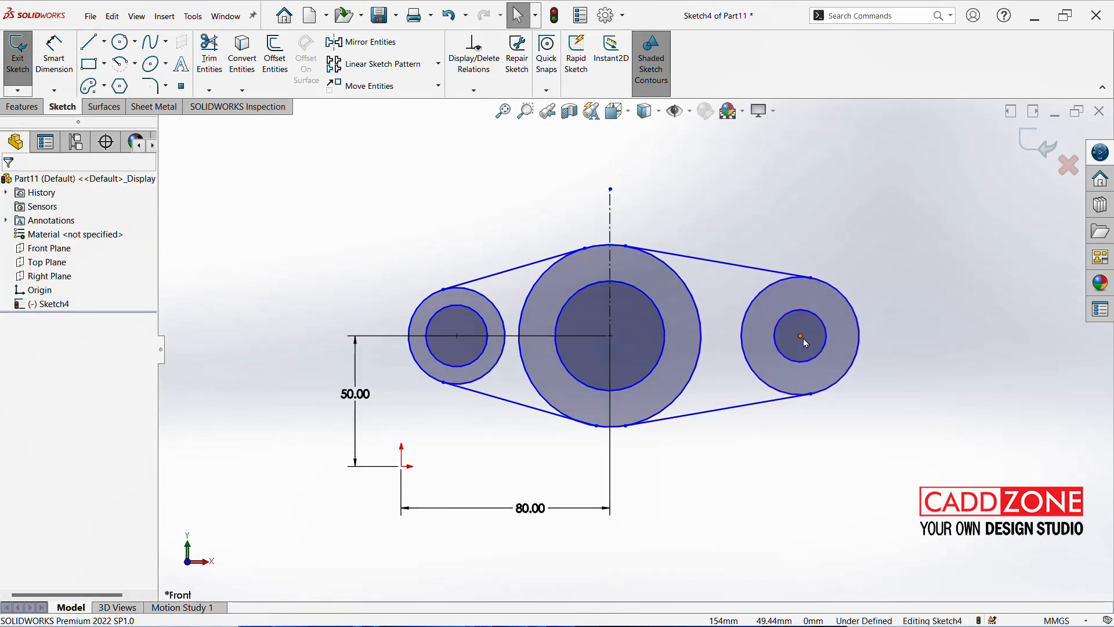
left_click(801, 337)
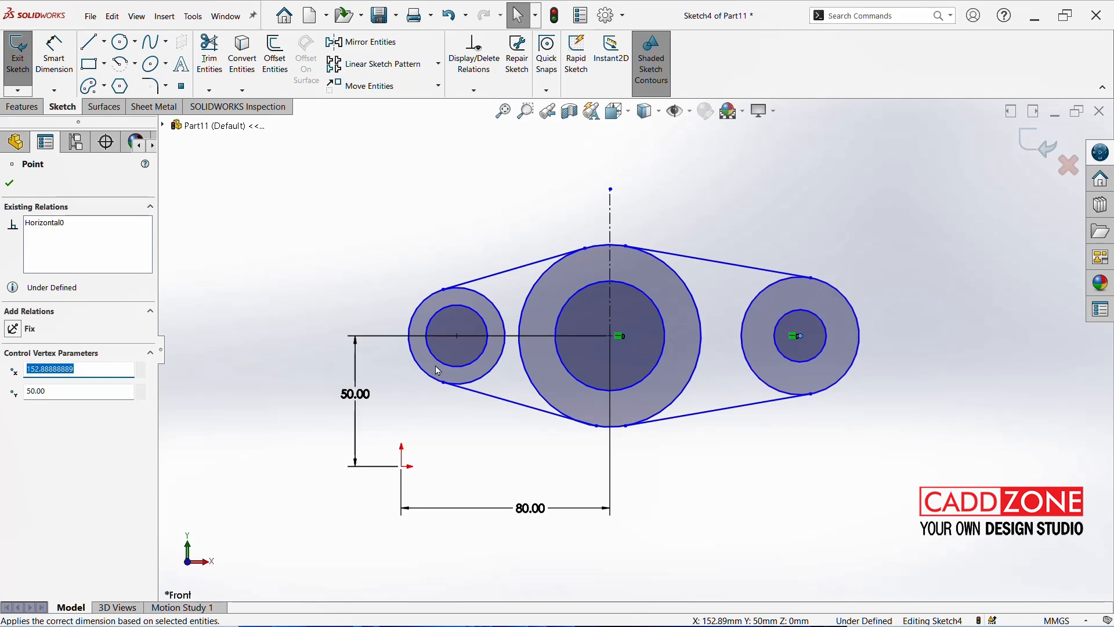
left_click(458, 338, "ctrl")
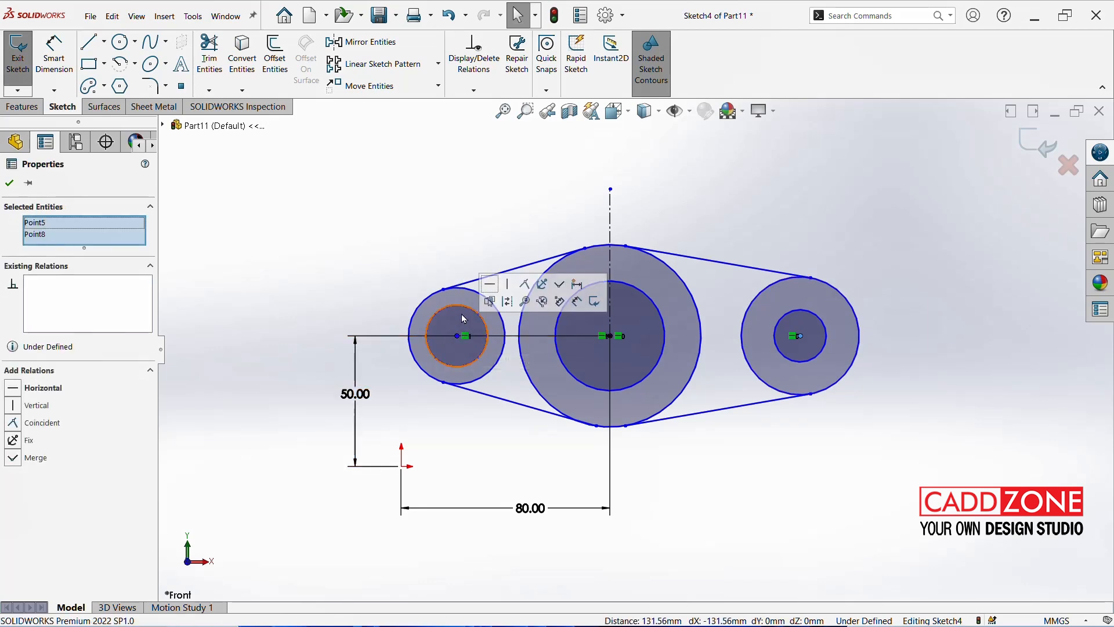
left_click(611, 223, "ctrl")
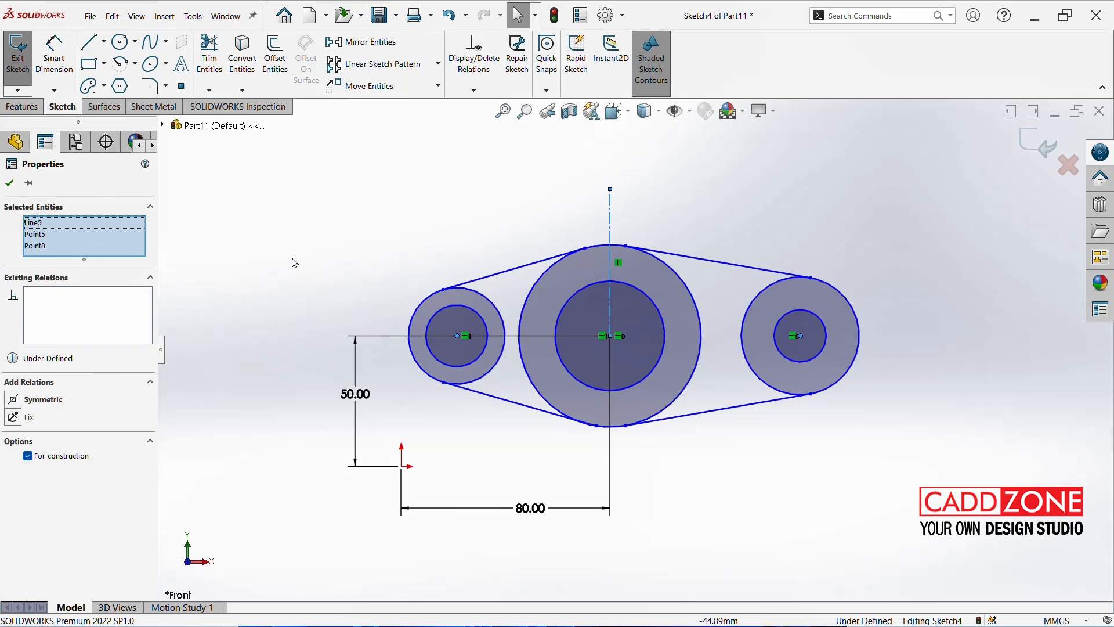
left_click(419, 213)
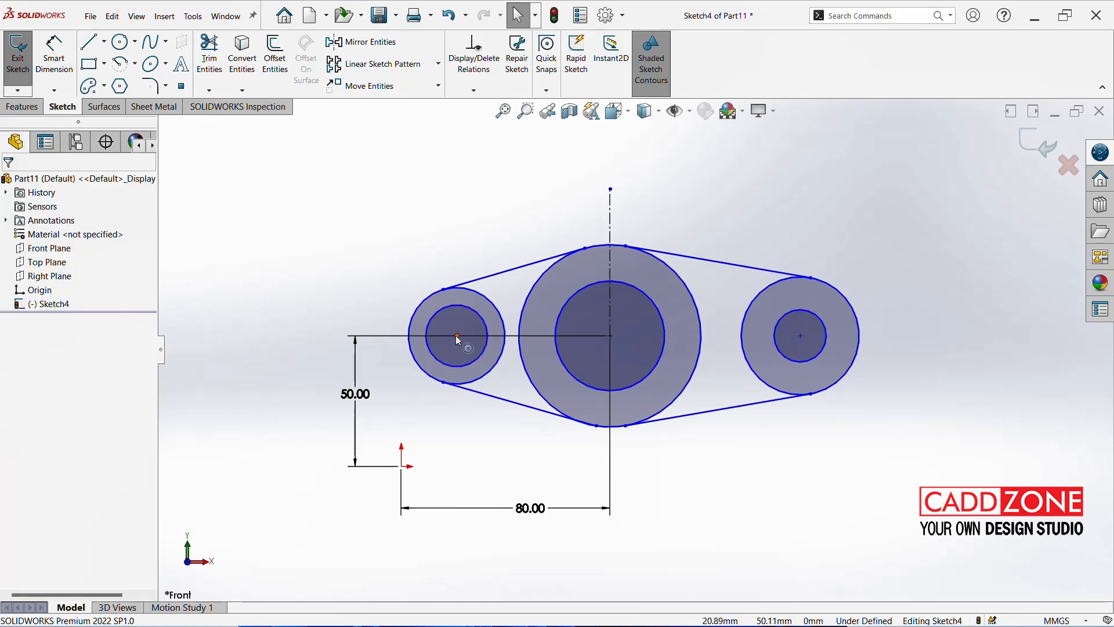
left_click(458, 336)
left_click(610, 336, "ctrl")
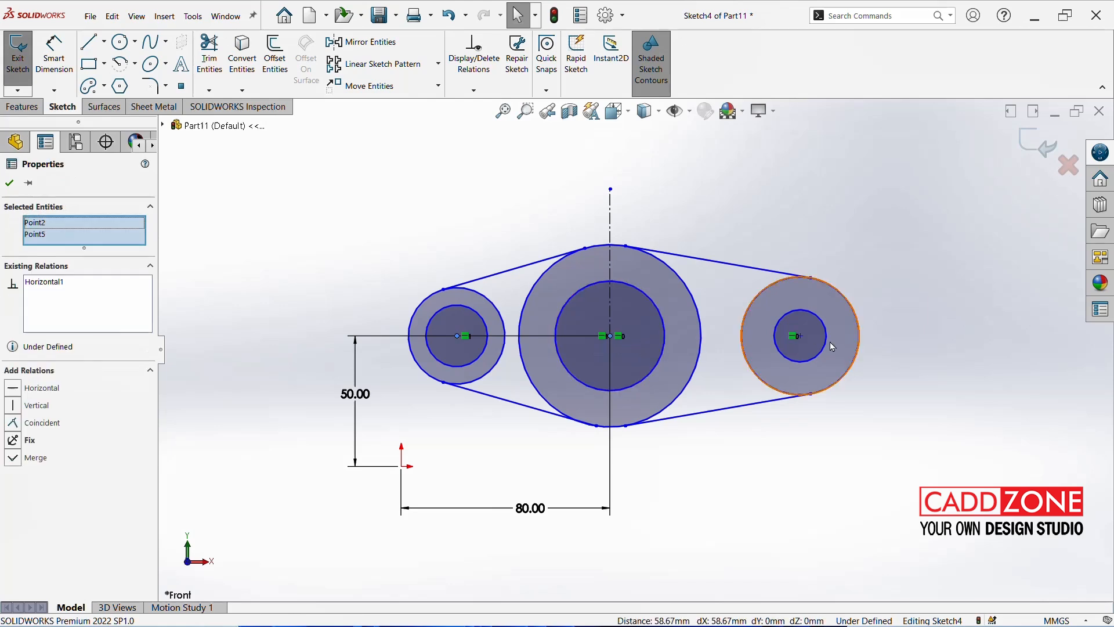
left_click(800, 336, "ctrl")
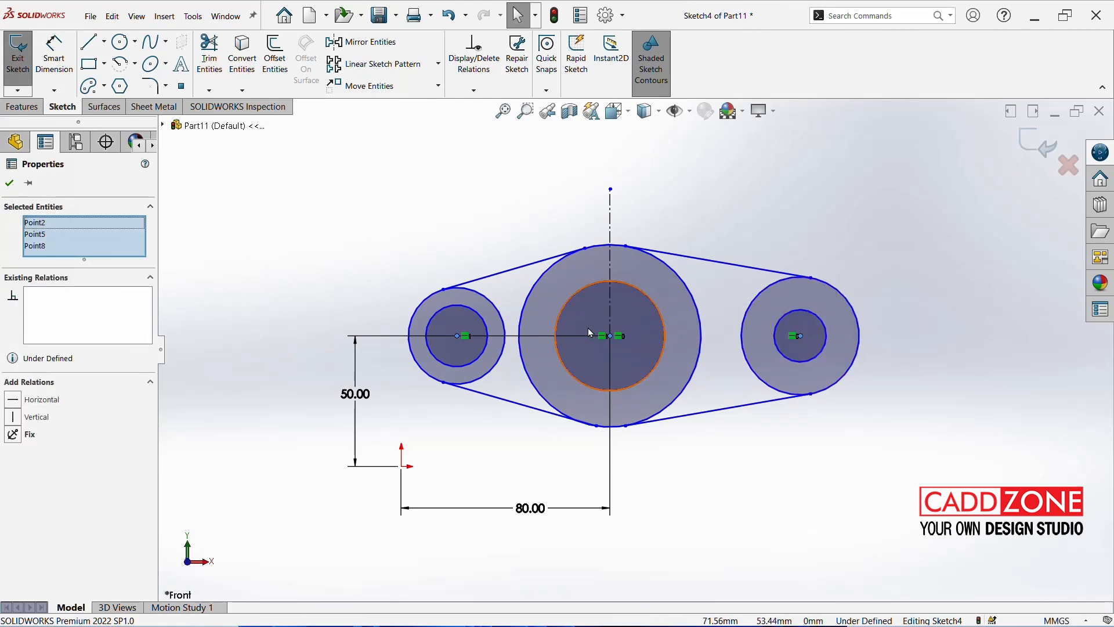
left_click(611, 235, "ctrl")
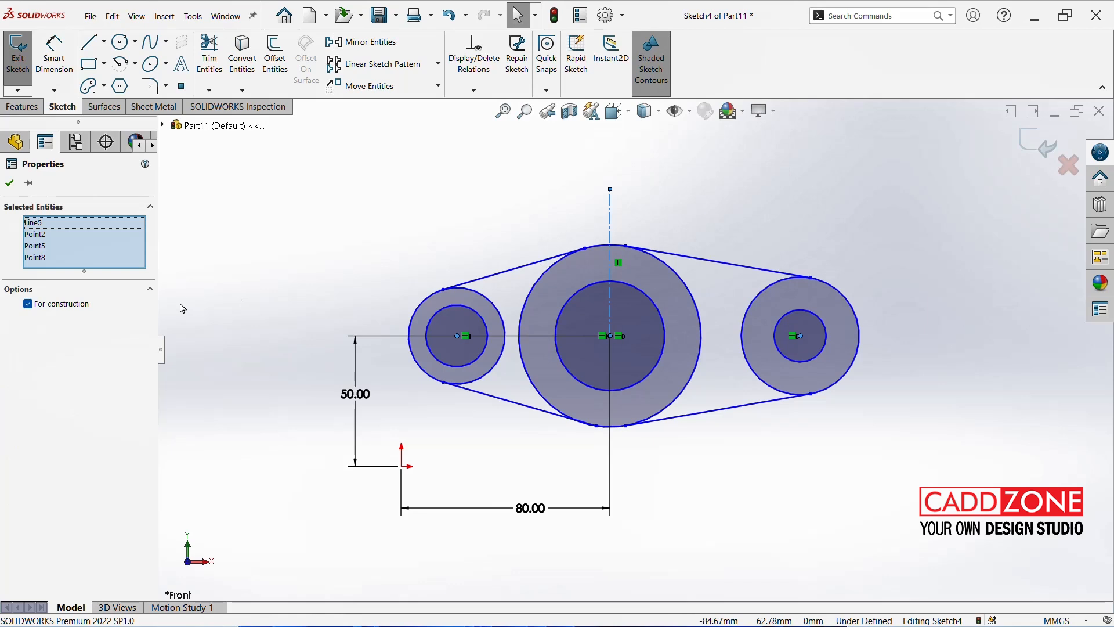
left_click(238, 263)
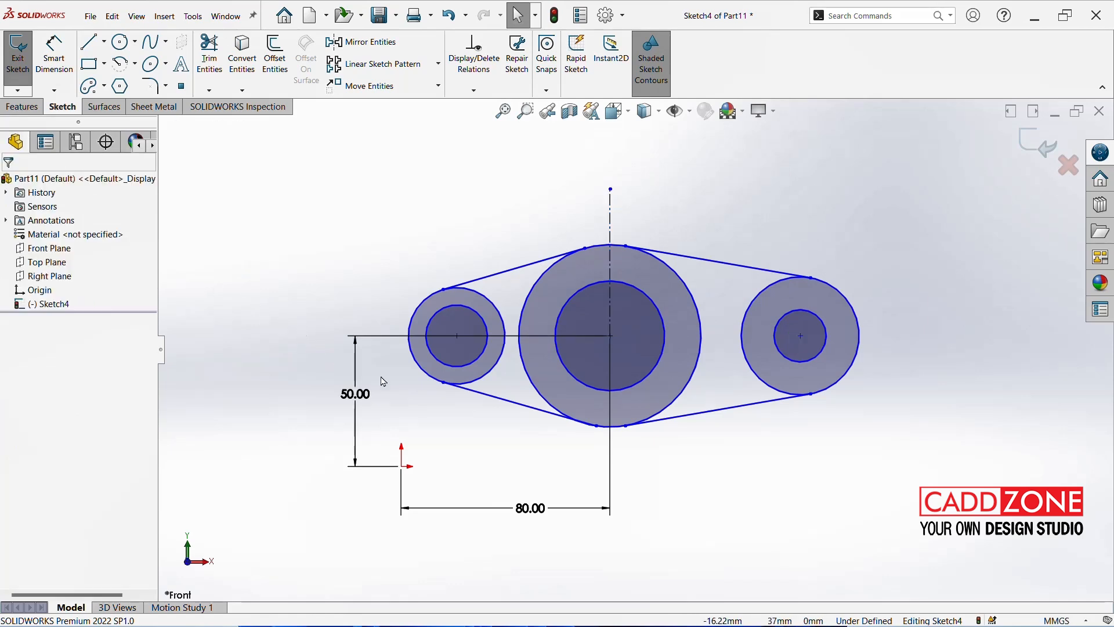
- Make the left and right circle centers symmetric about the vertical centerline
left_click(458, 336)
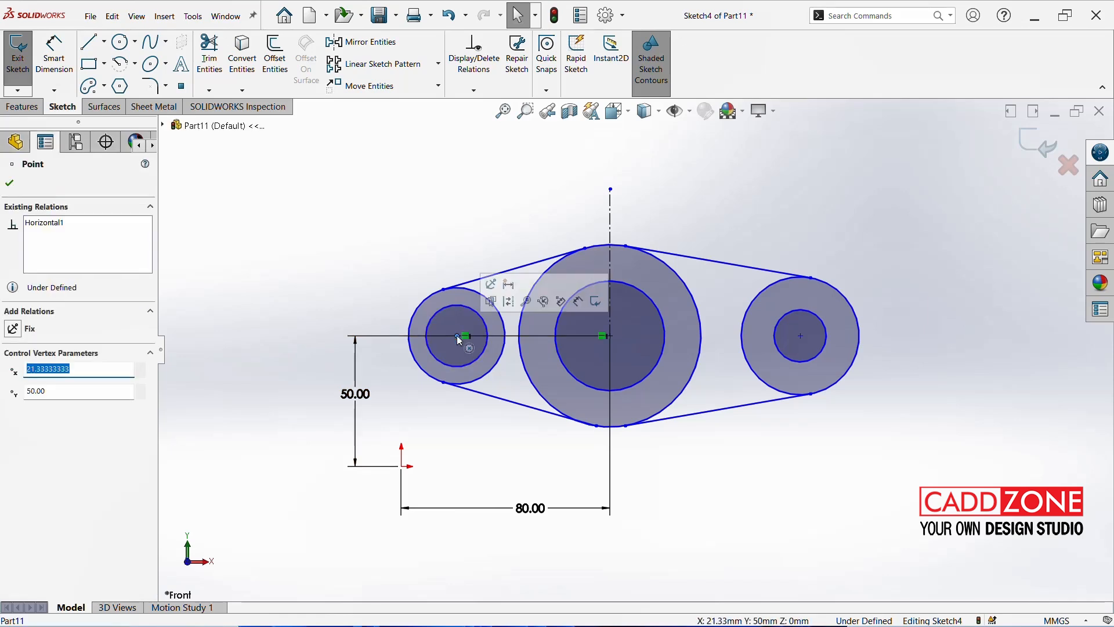
left_click(802, 337, "ctrl")
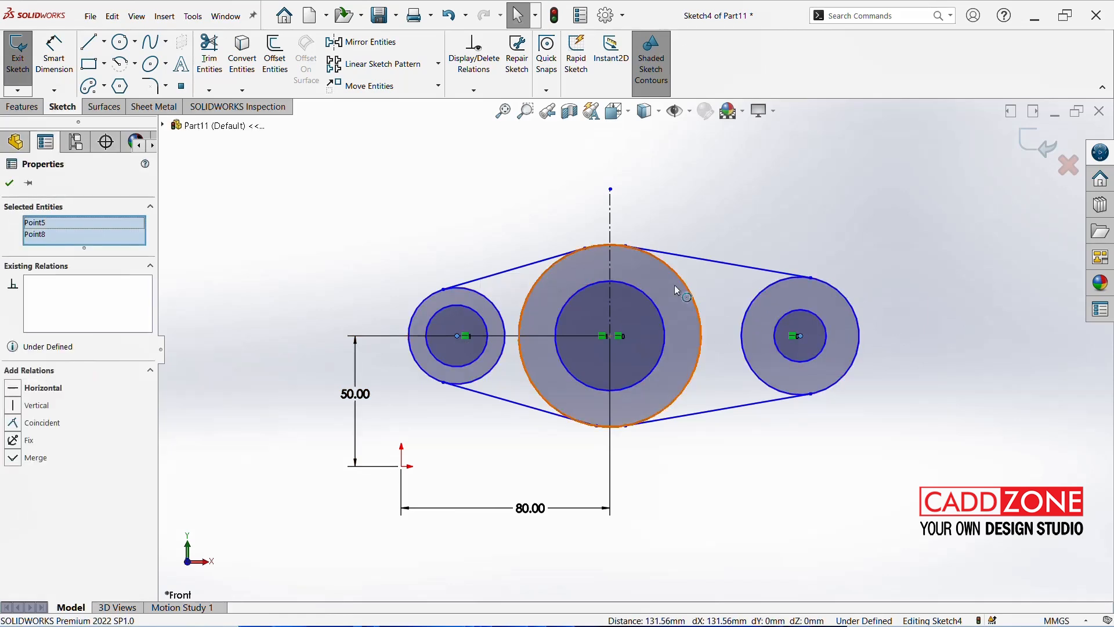
left_click(610, 228, "ctrl")
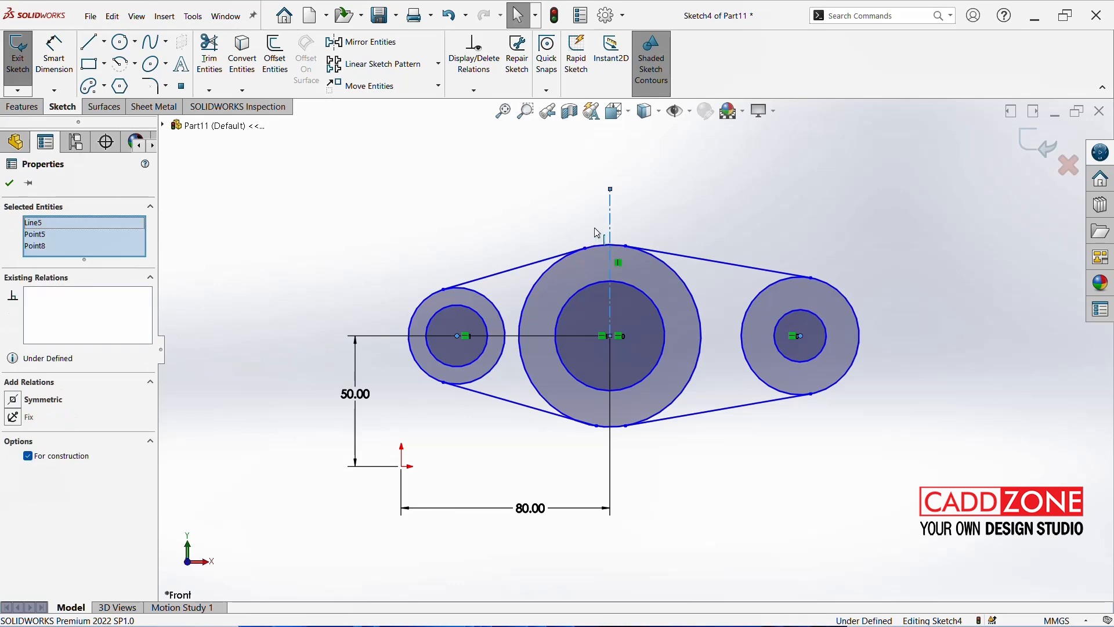
left_click(14, 407)
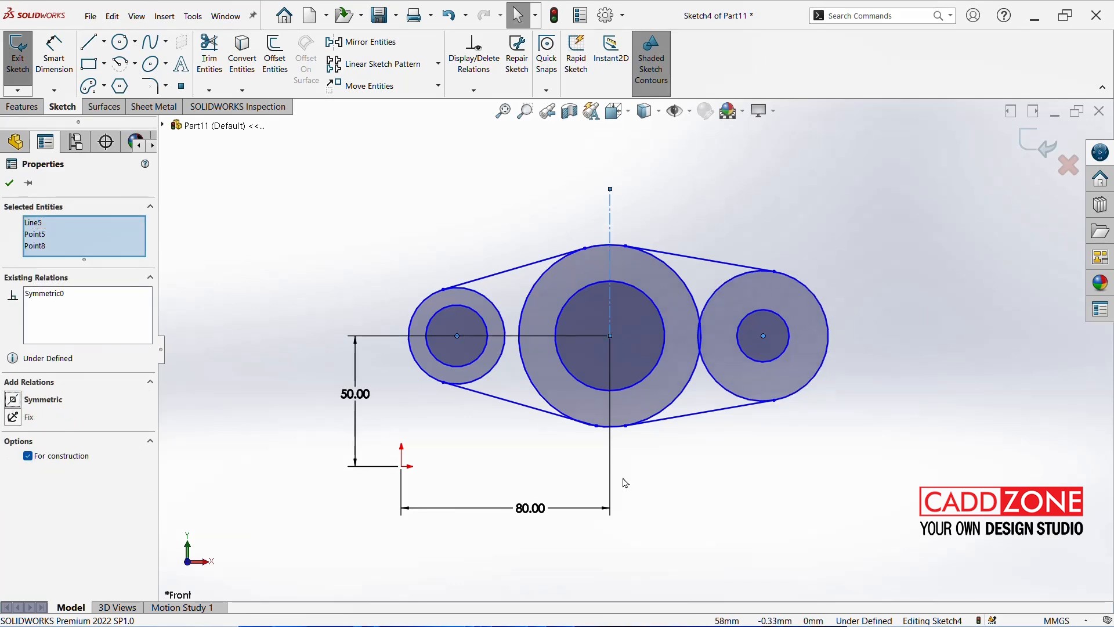
key("Escape")
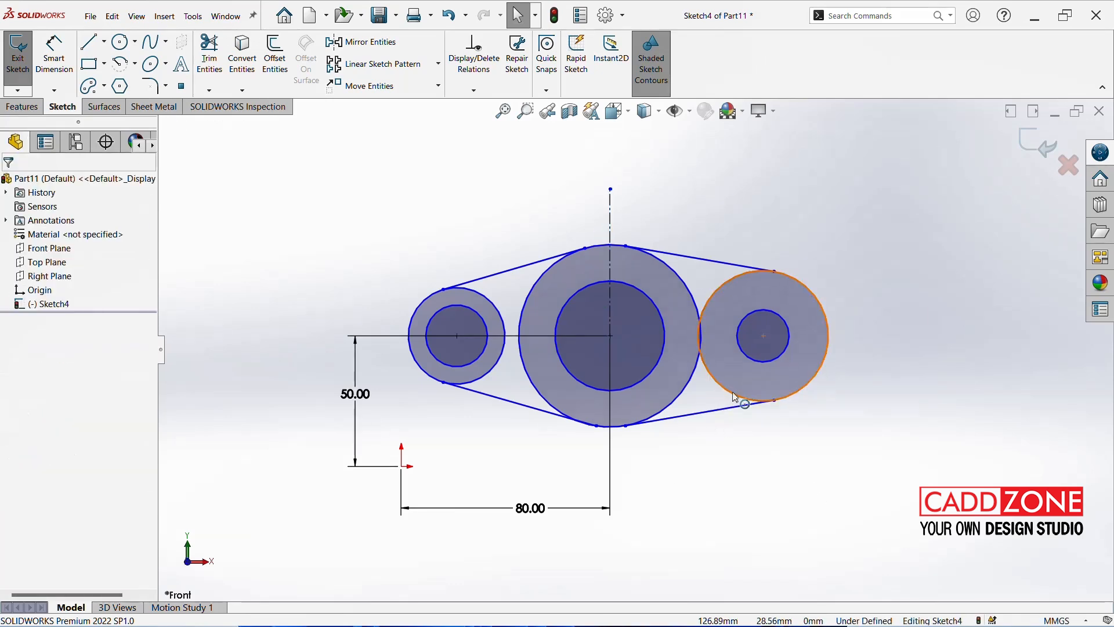
- Shrink the right outer circle and add an Equal relation between it and the left outer circle
left_click_drag(733, 392, 758, 389)
left_click(768, 439)
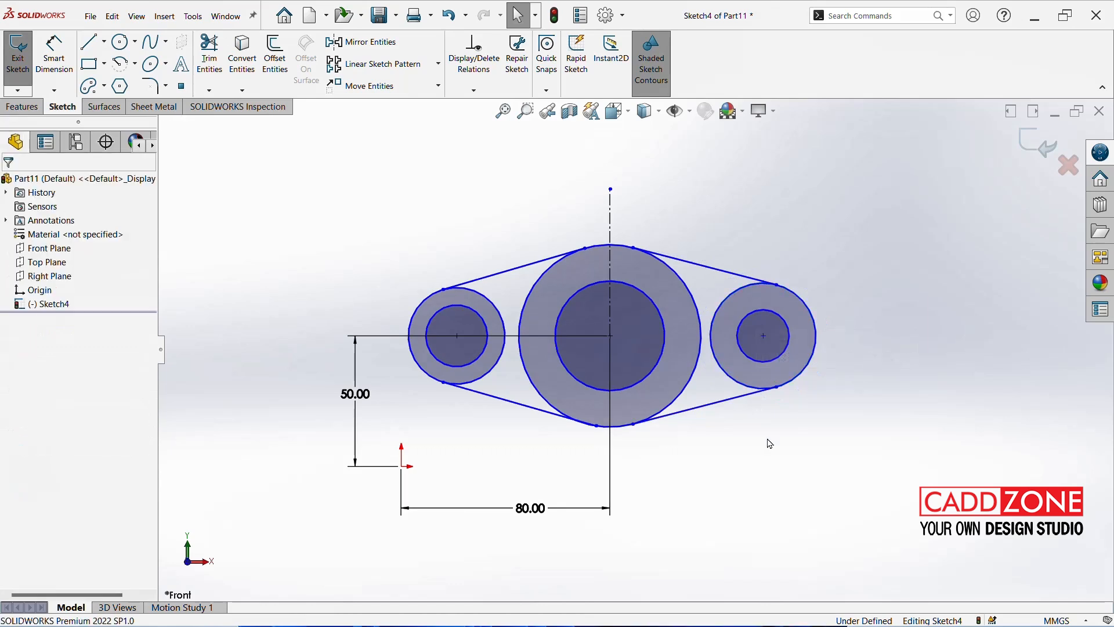
left_click(417, 320)
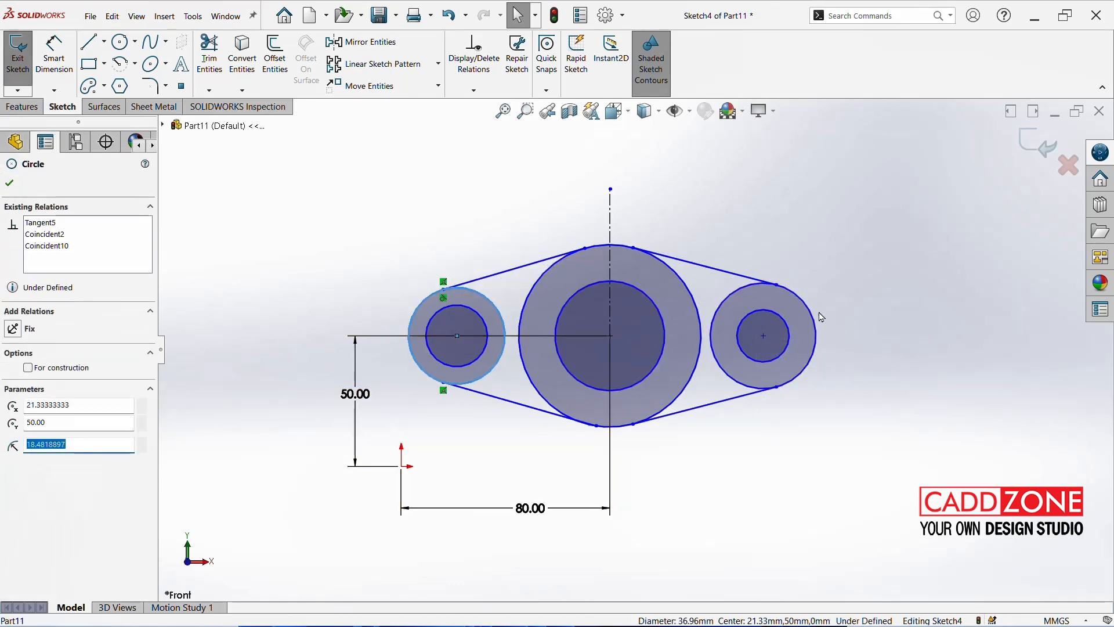
left_click(817, 323, "ctrl")
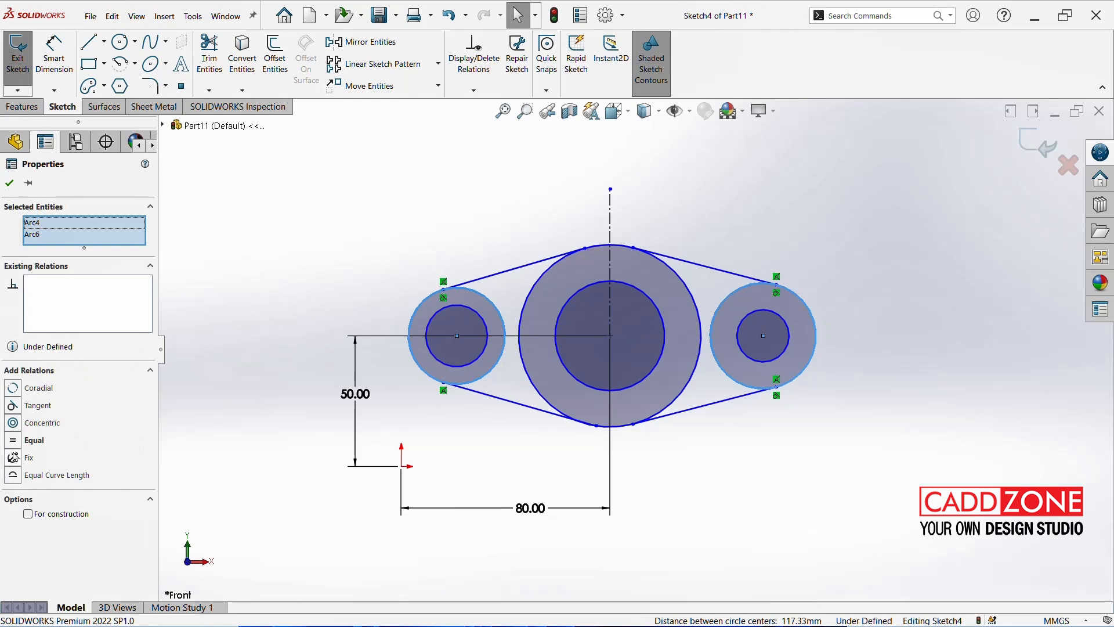
left_click(13, 440)
left_click(321, 256)
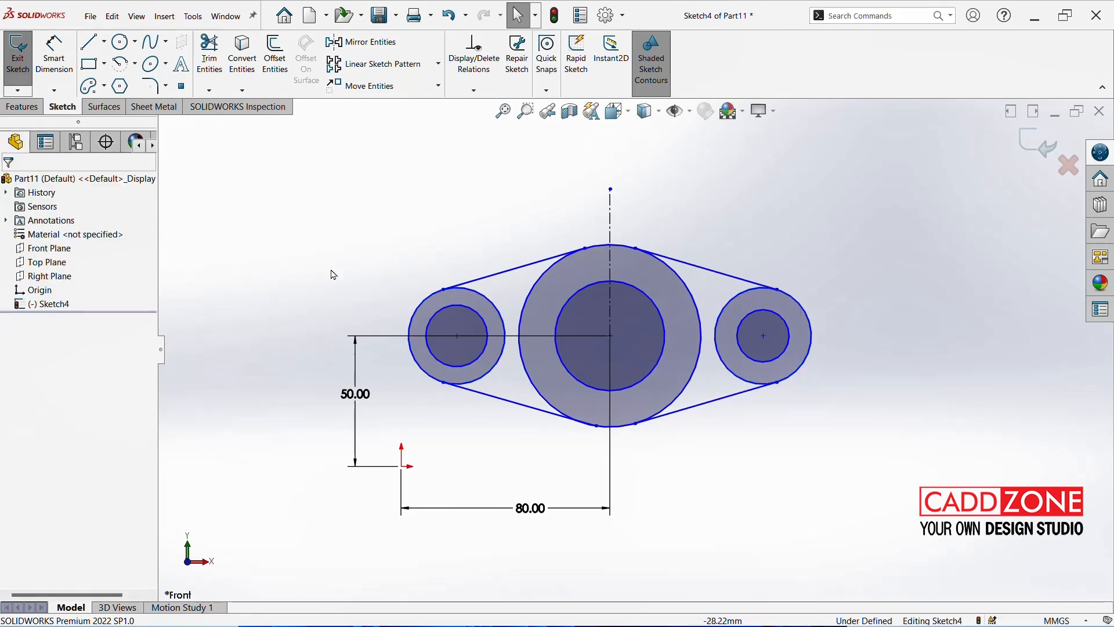
- Add an Equal relation between the left and right inner circles
left_click(464, 310)
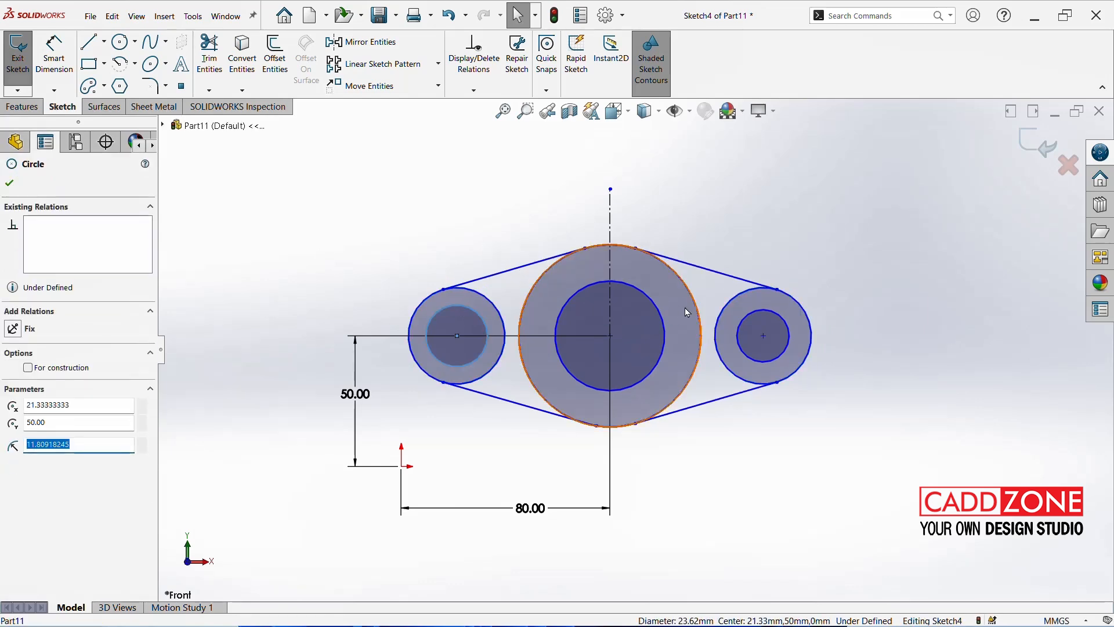
left_click(775, 317, "ctrl")
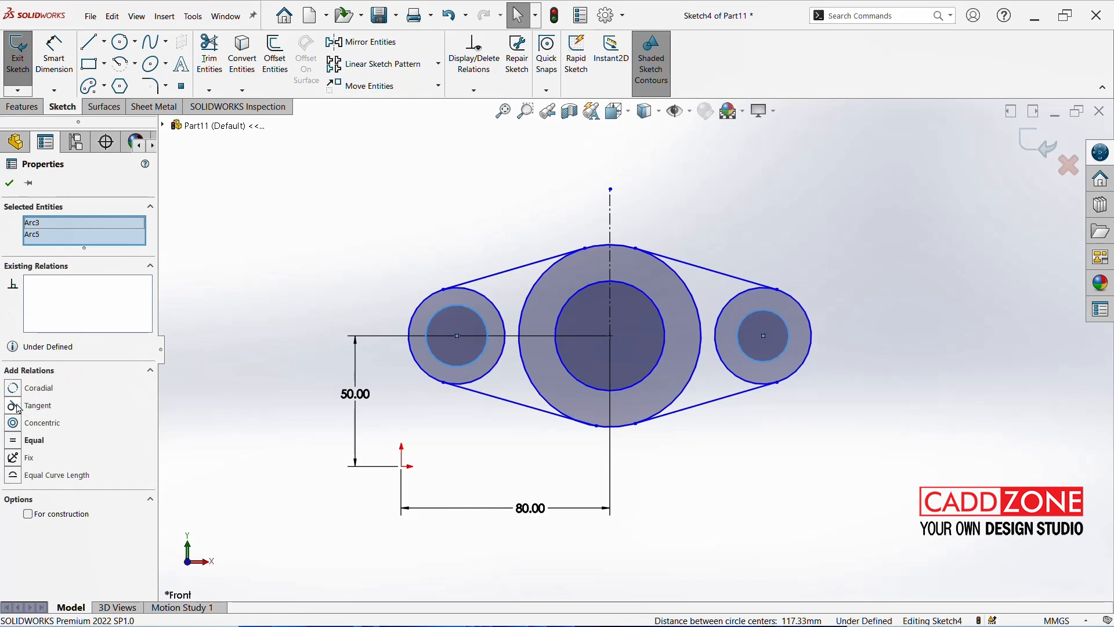
left_click(291, 413)
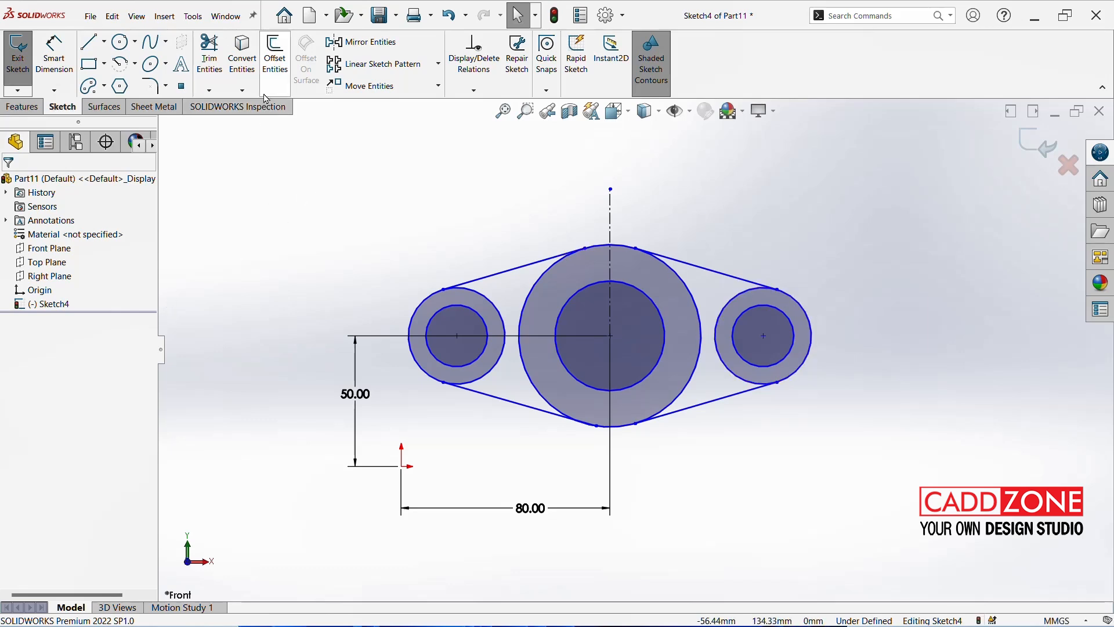
- Power-trim the arcs of the three outer circles that lie inside the link profile, keeping only its outer contour
left_click(210, 90)
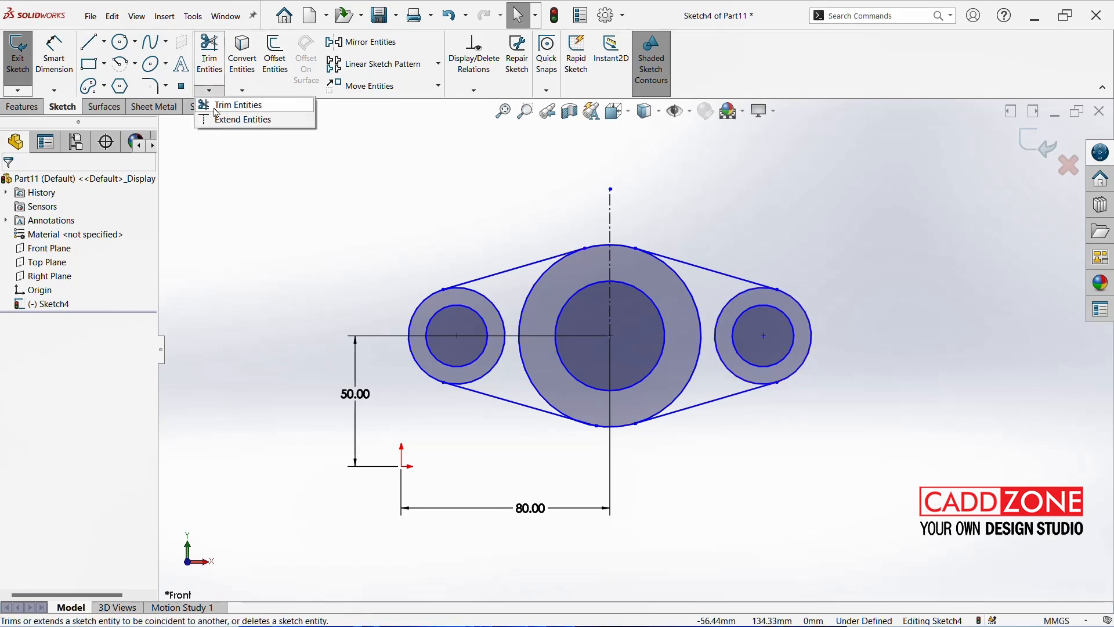
left_click(218, 106)
left_click(17, 314)
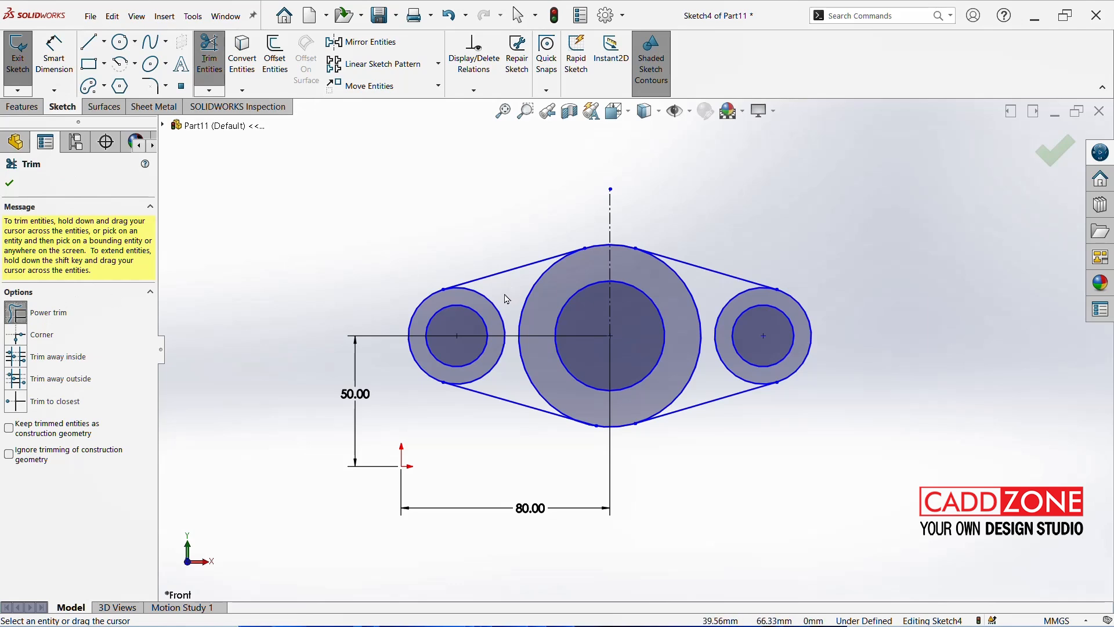
left_click_drag(501, 294, 496, 314)
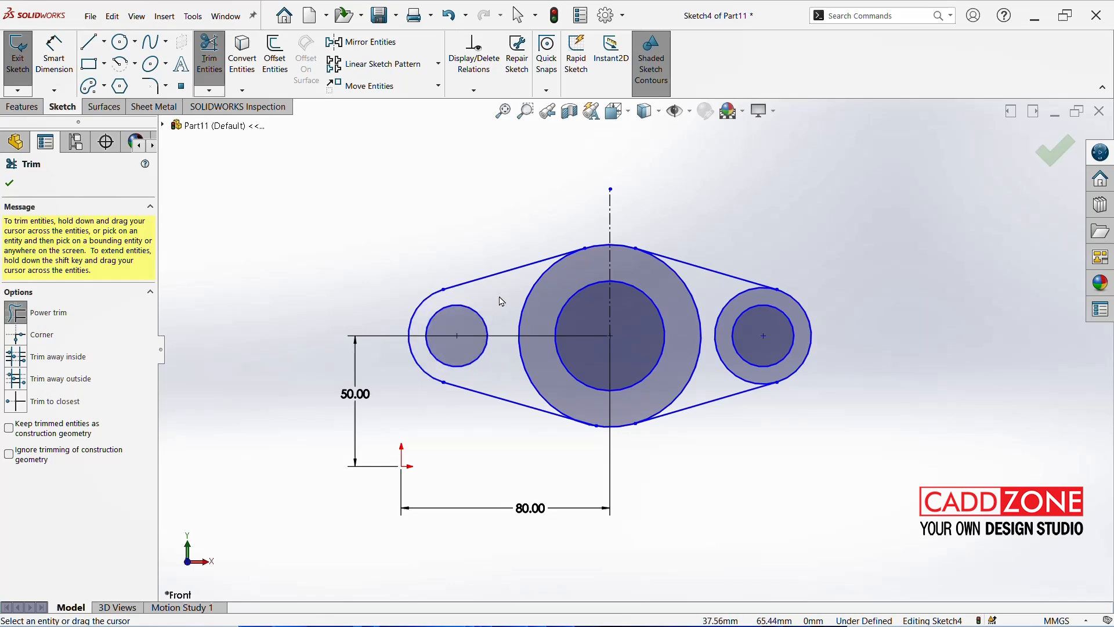
left_click_drag(509, 302, 523, 304)
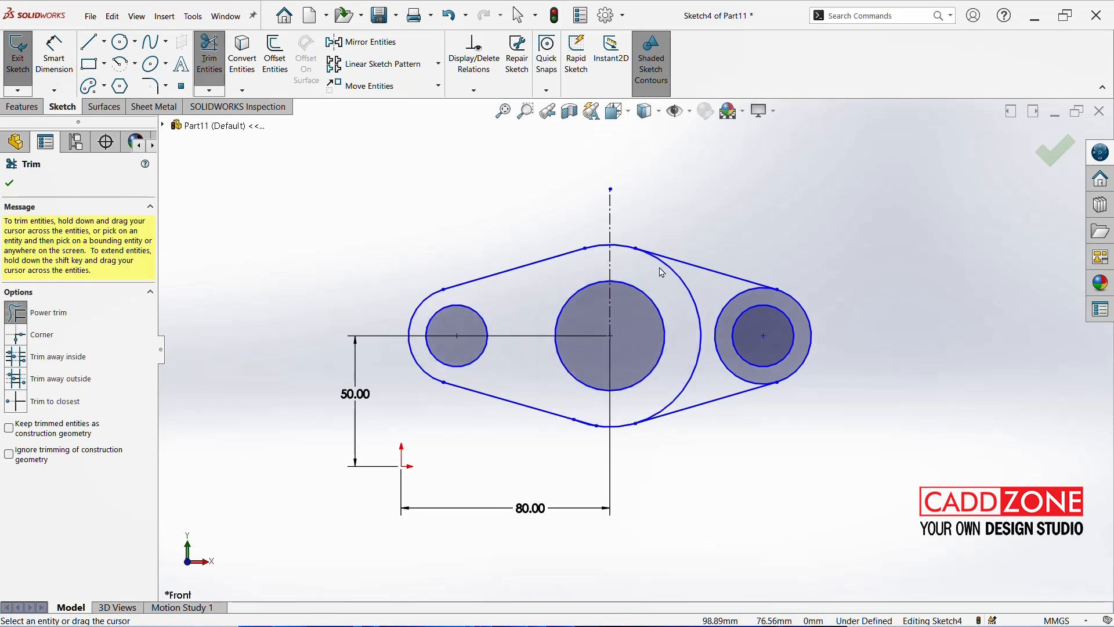
left_click_drag(682, 284, 726, 311)
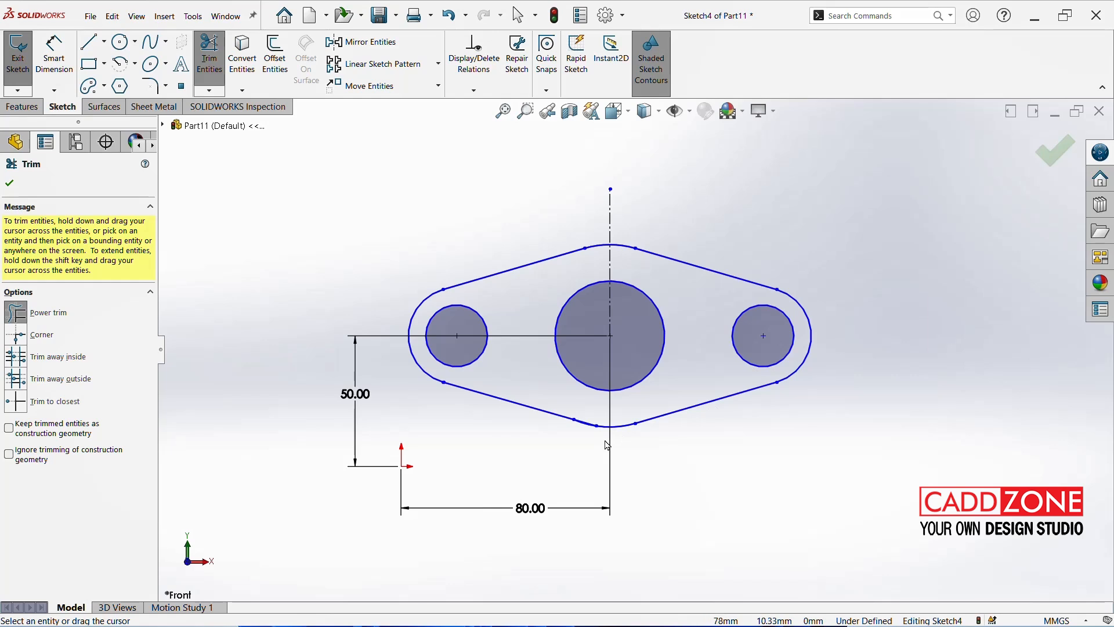
- Trim the leftover short arc beneath the lower-left line where it meets the large outer arc
scroll(607, 445, "up", 1)
scroll(608, 445, "down", 5)
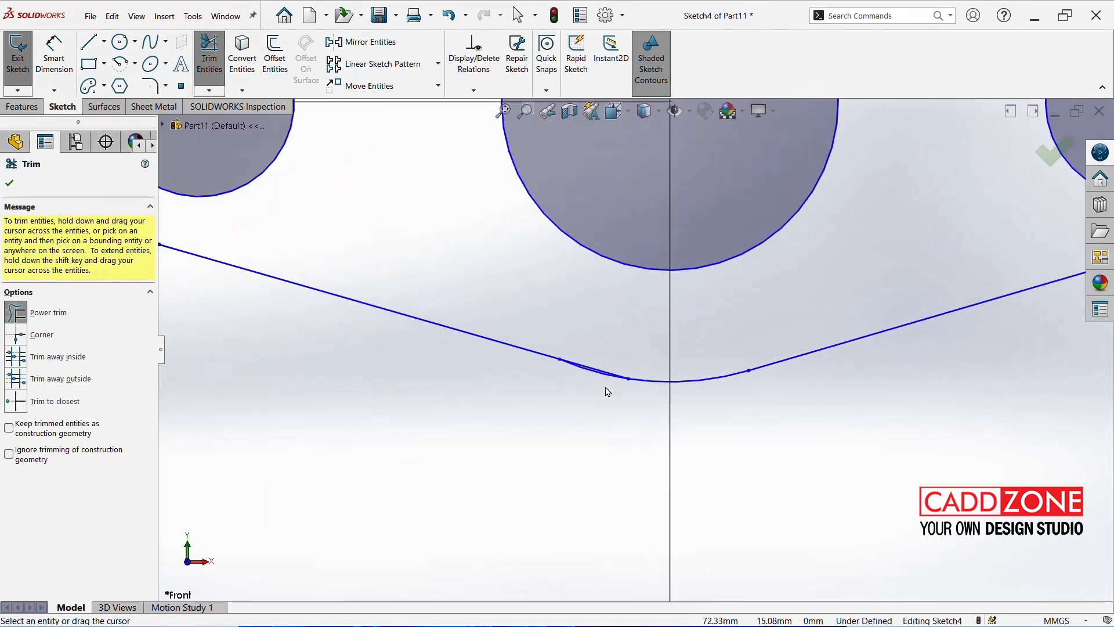
scroll(608, 392, "down", 3)
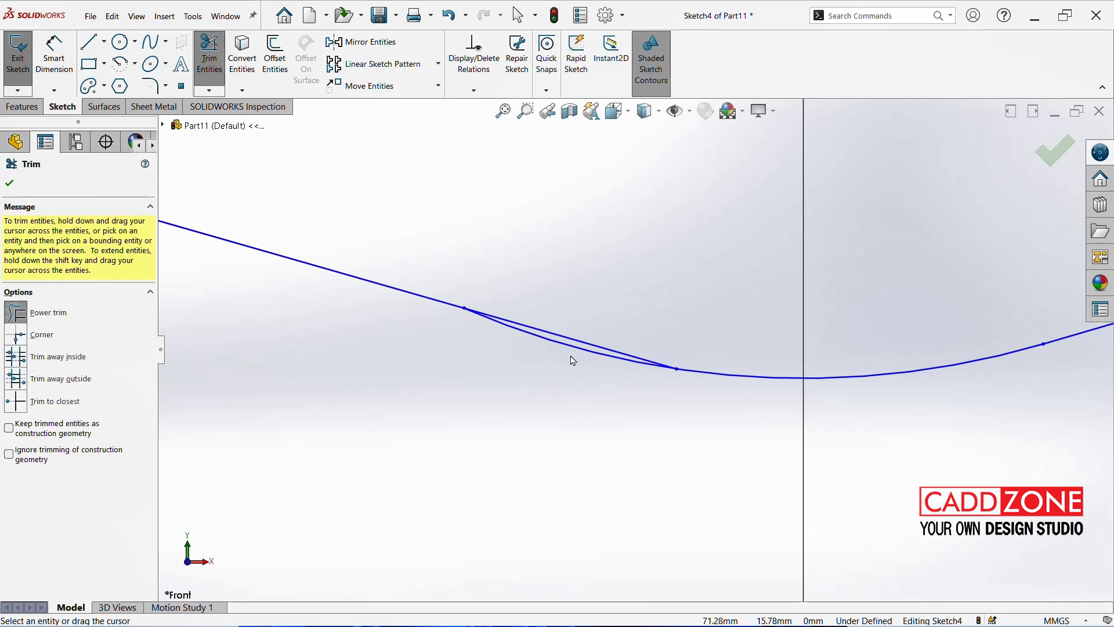
left_click_drag(573, 361, 575, 350)
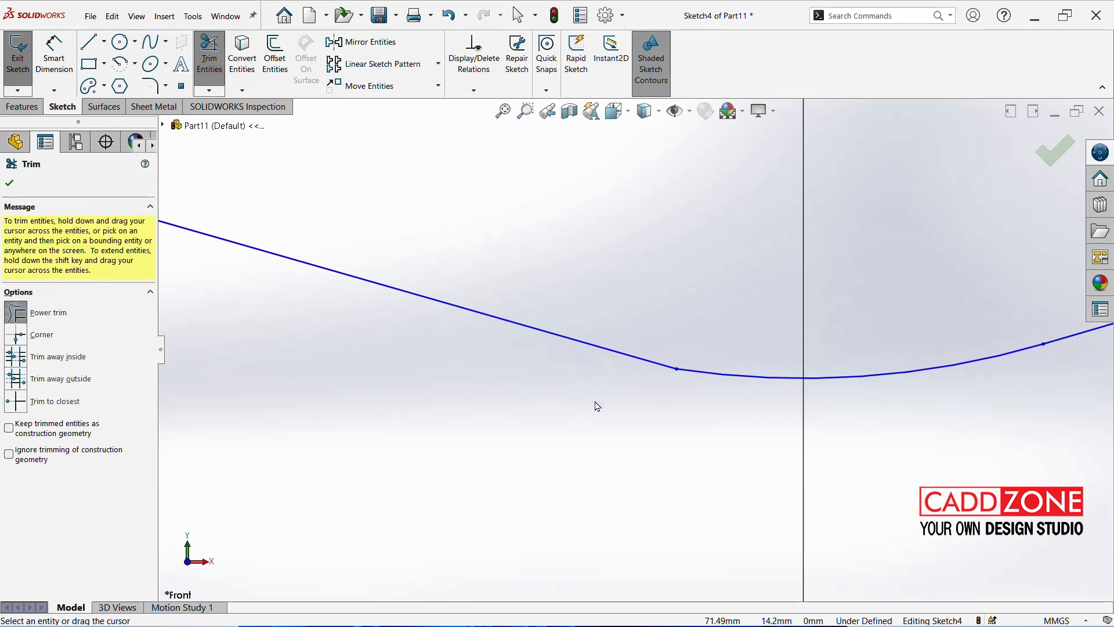
scroll(657, 388, "up", 4)
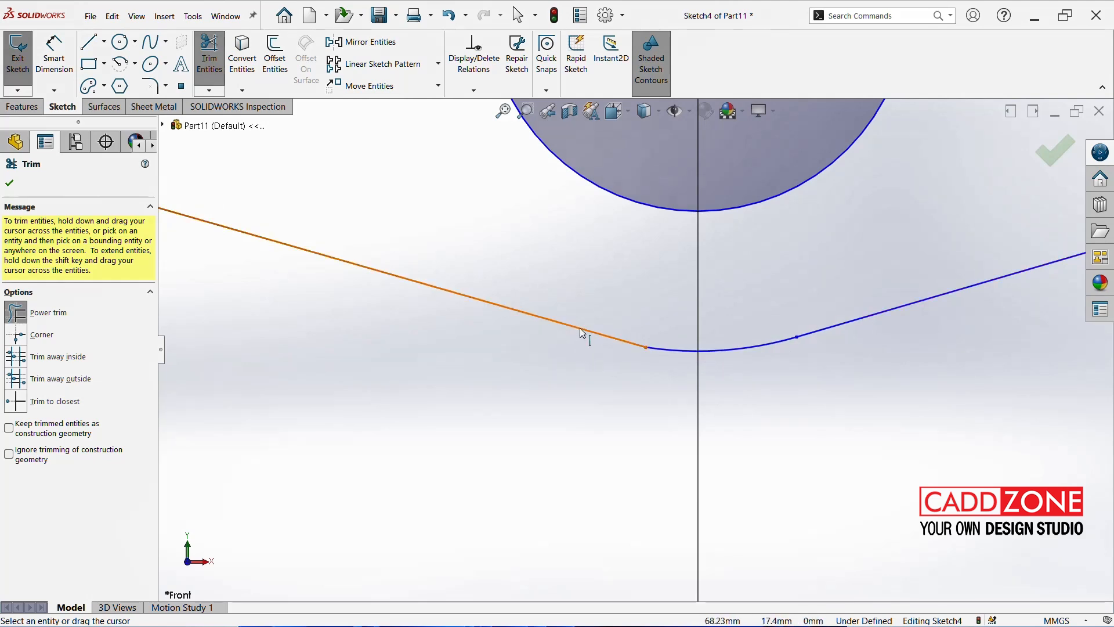
scroll(583, 330, "down", 5)
scroll(624, 313, "up", 10)
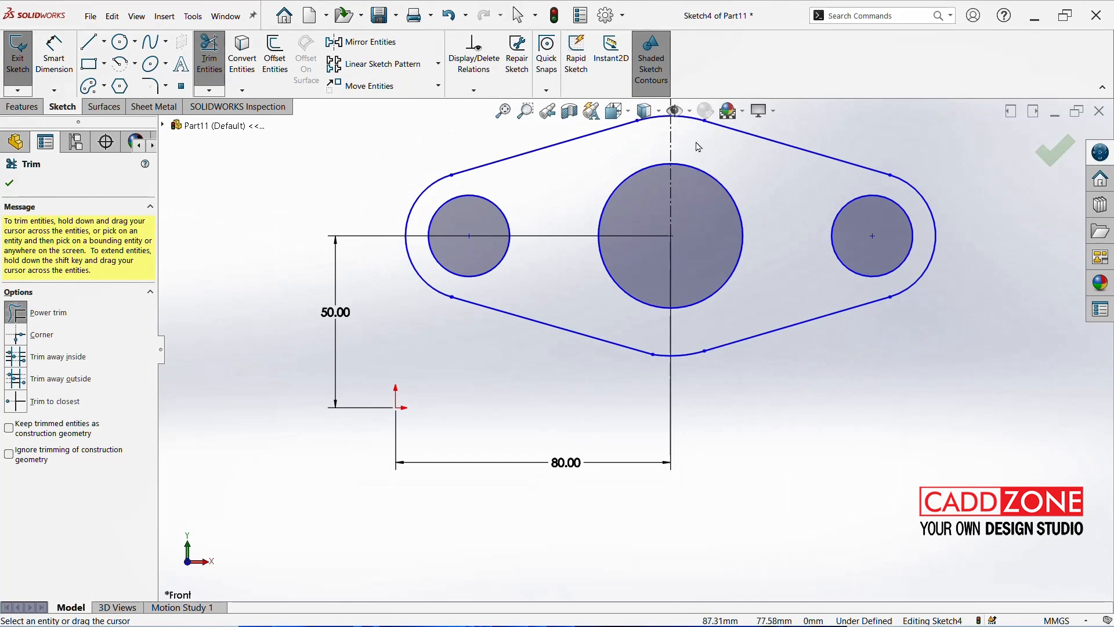
scroll(697, 142, "up", 2)
scroll(660, 174, "down", 4)
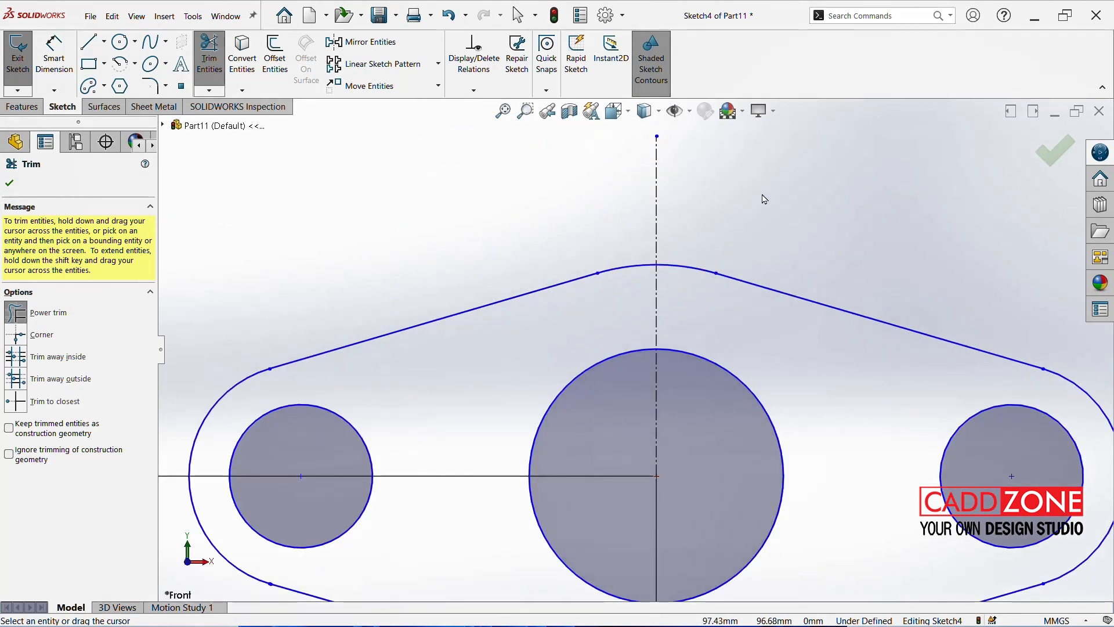
key("Escape")
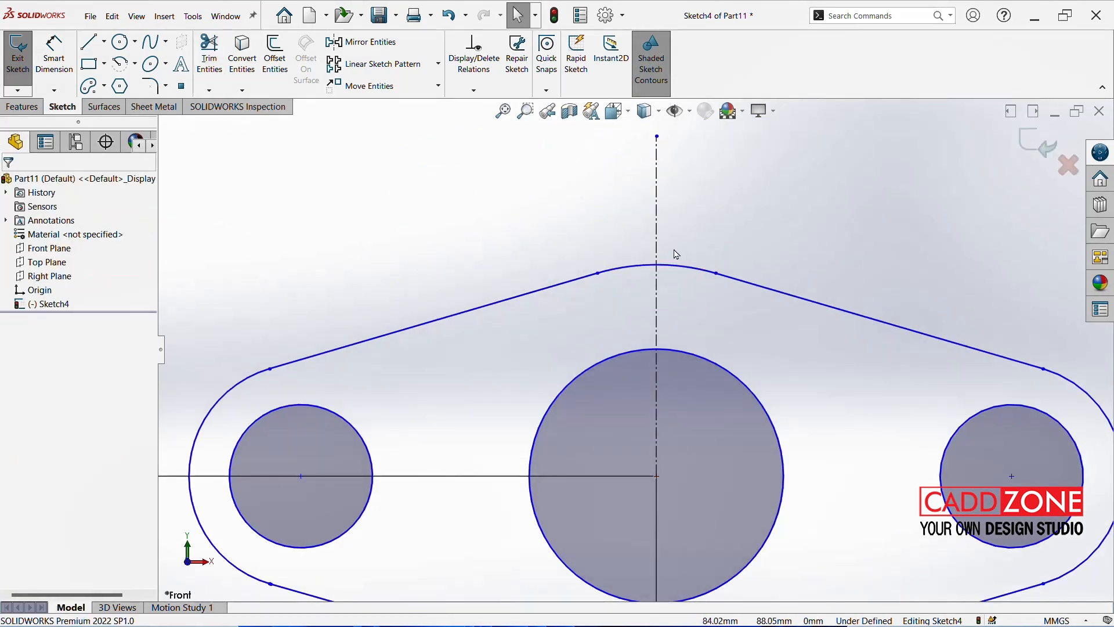
left_click(554, 286)
left_click(621, 270, "ctrl")
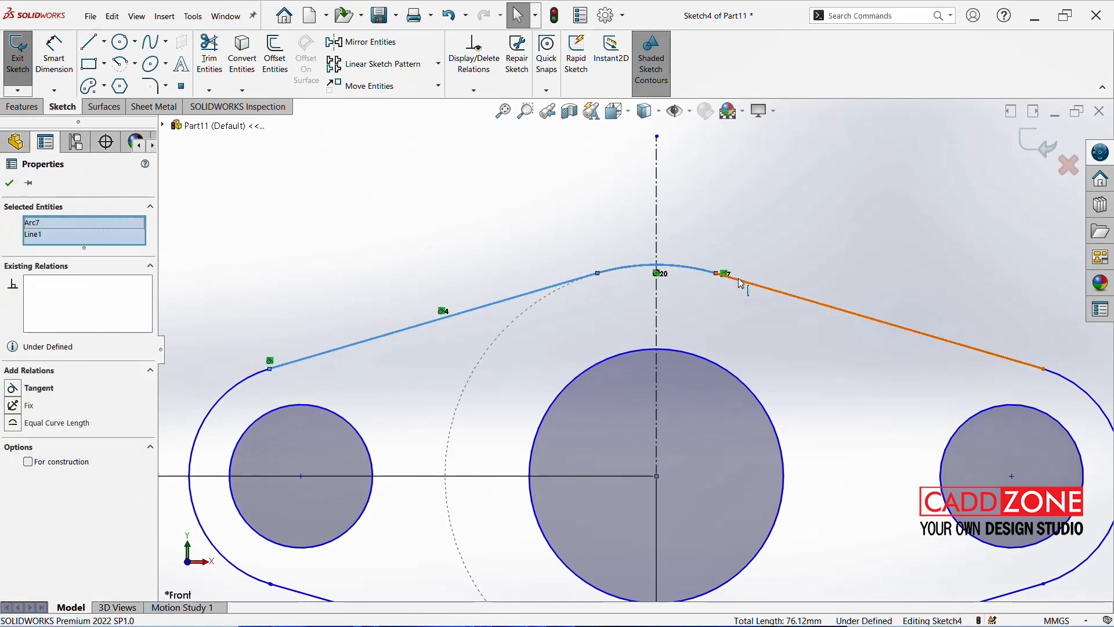
left_click(738, 280, "ctrl")
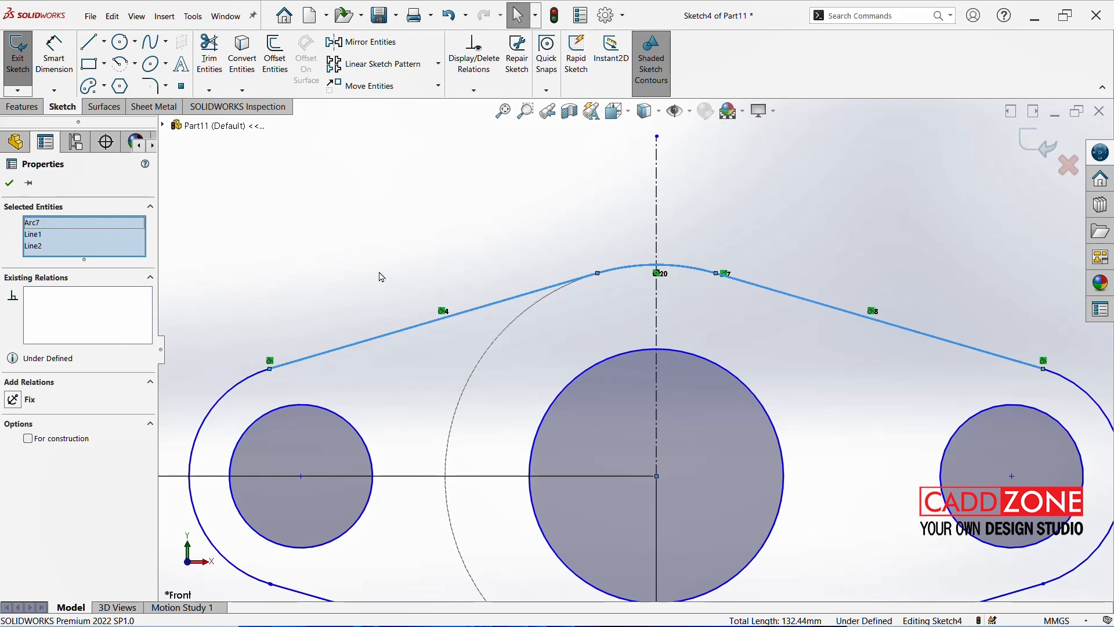
left_click(363, 264)
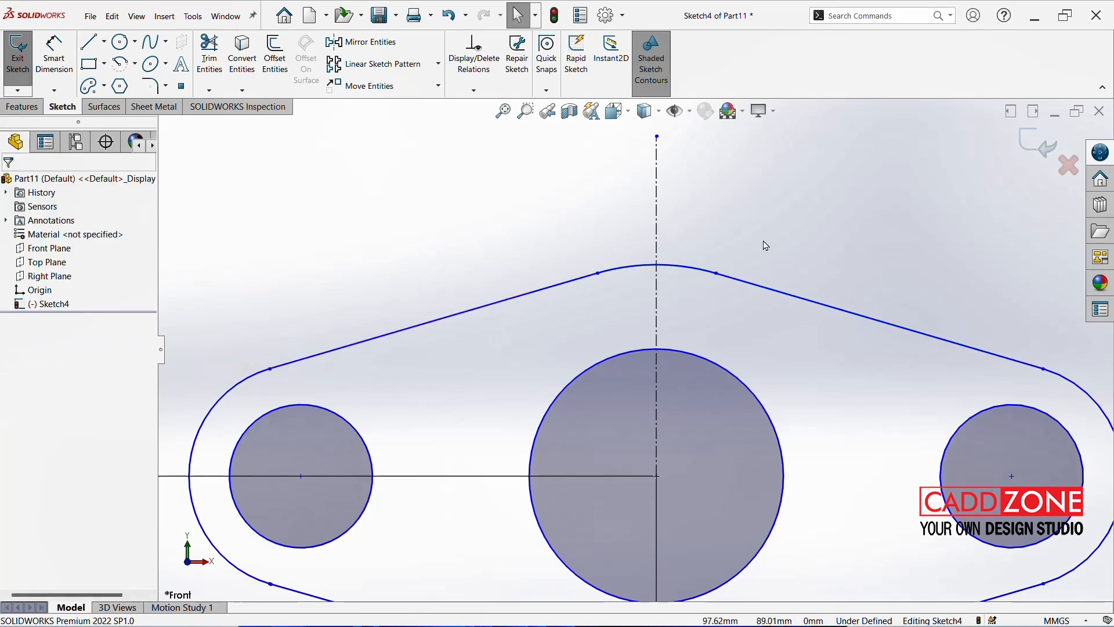
- Add Tangent relations between the profile's upper central arc and both adjoining upper sloped lines
left_click(577, 280)
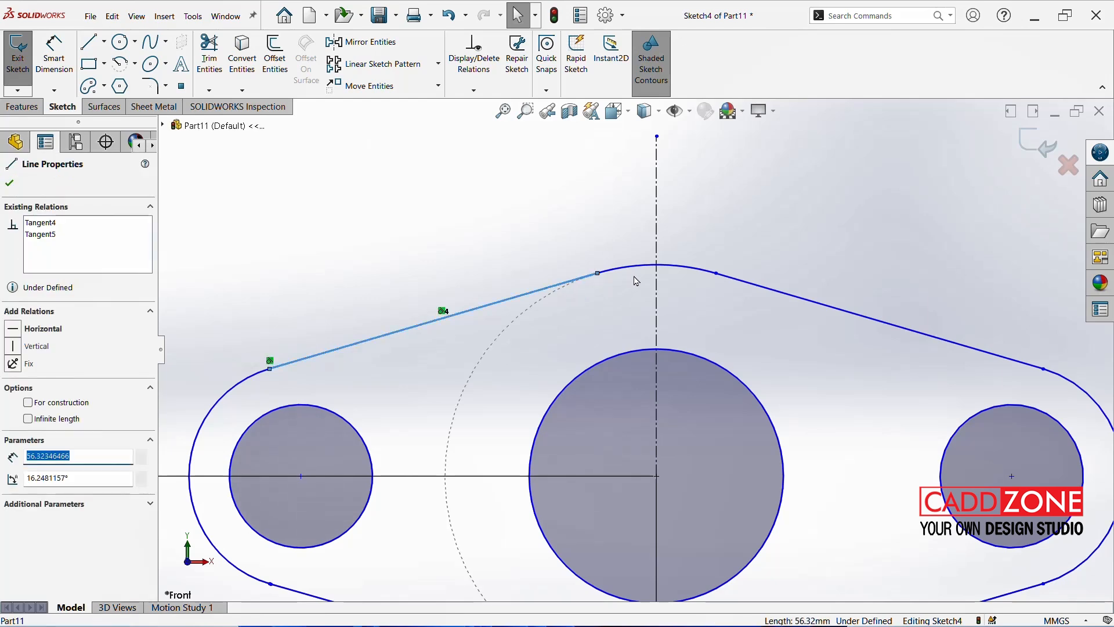
left_click(634, 268, "ctrl")
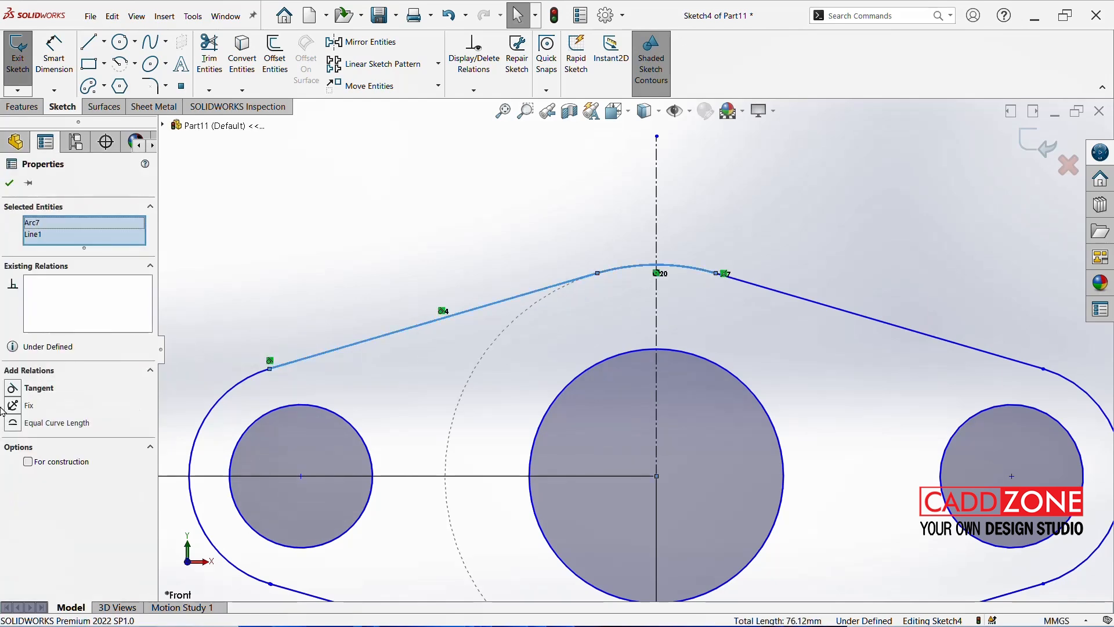
left_click(13, 388)
left_click(587, 249)
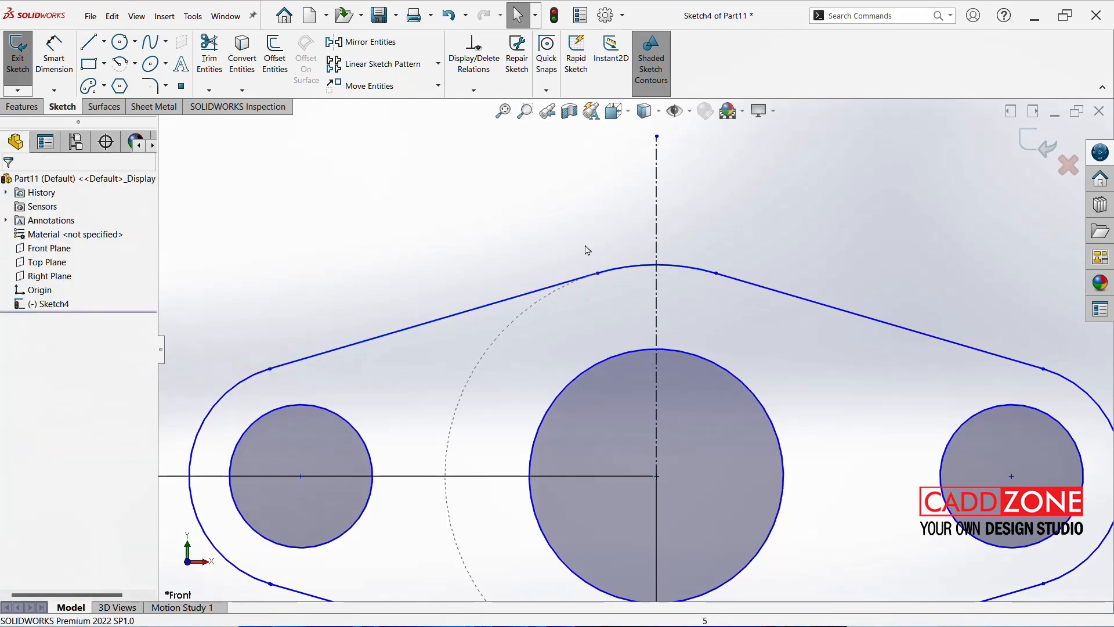
left_click(696, 272)
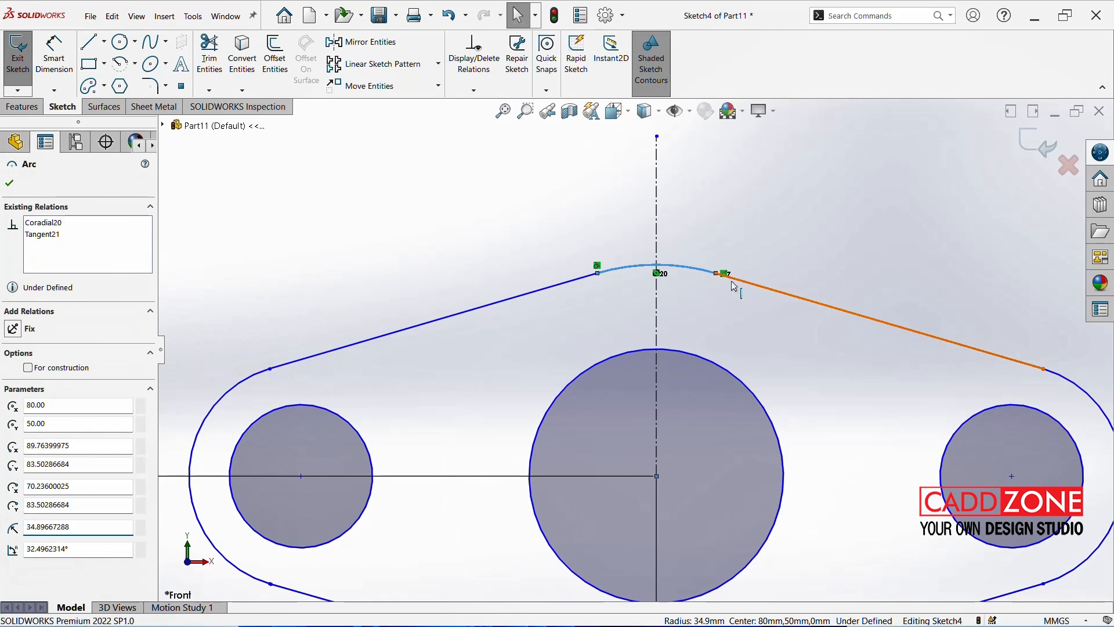
left_click(723, 276, "ctrl")
left_click(10, 390)
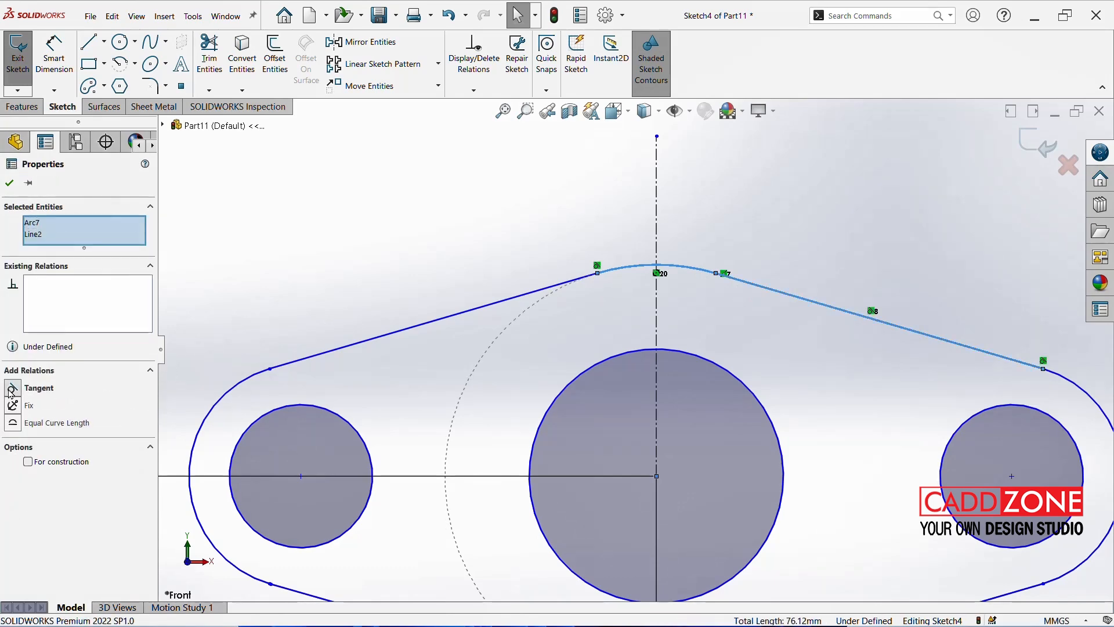
left_click(465, 247)
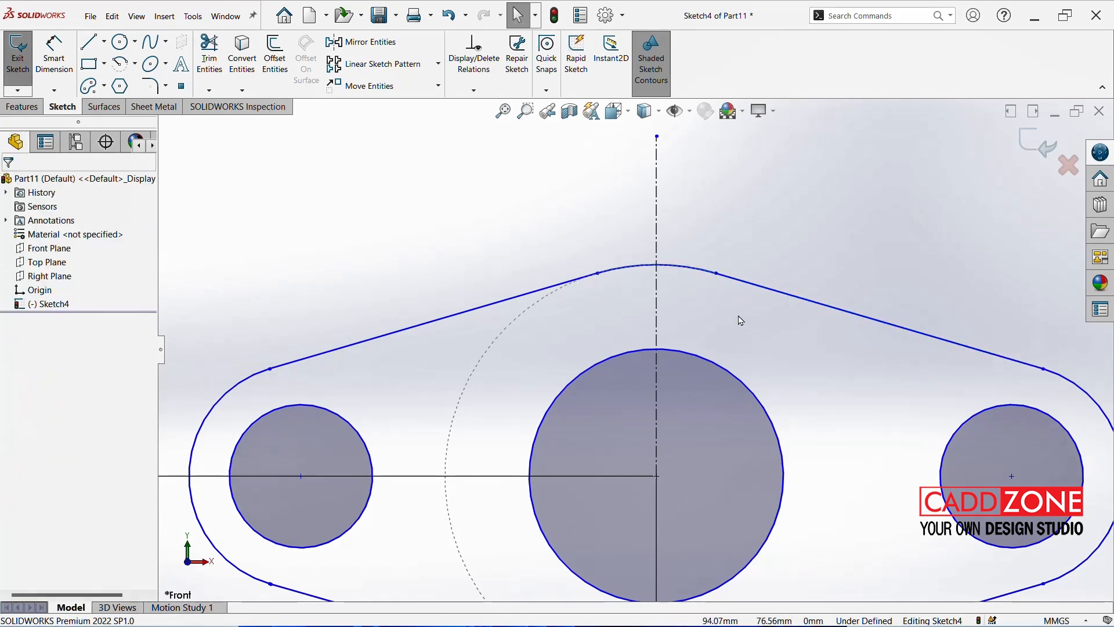
- Make the lower-left sloped line tangent to the left end arc and to the bottom central arc
scroll(720, 364, "up", 3)
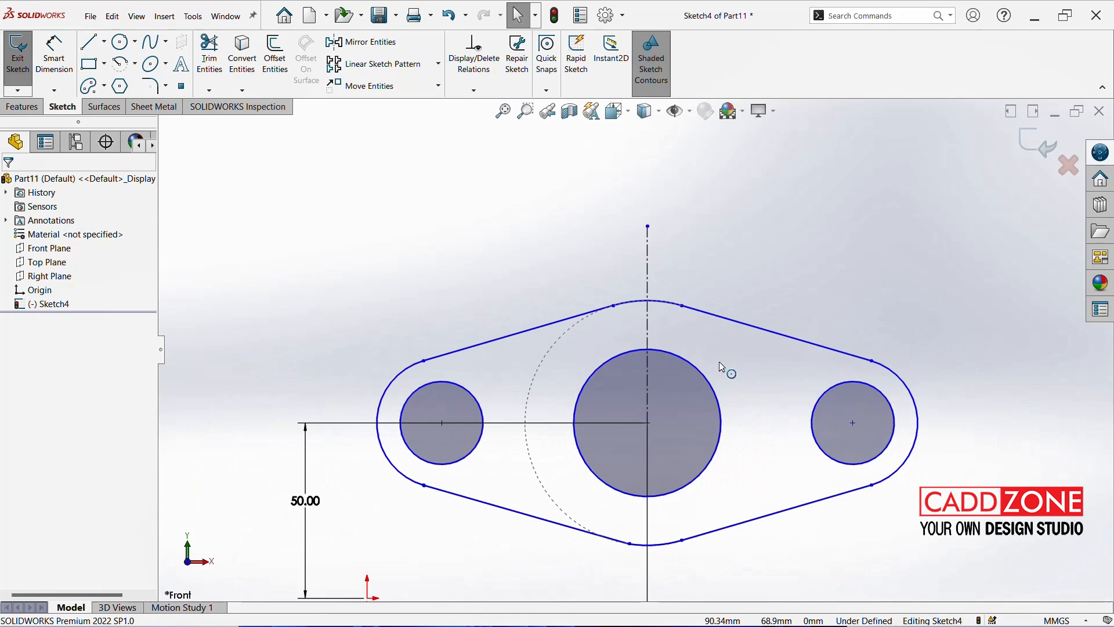
left_click(417, 483)
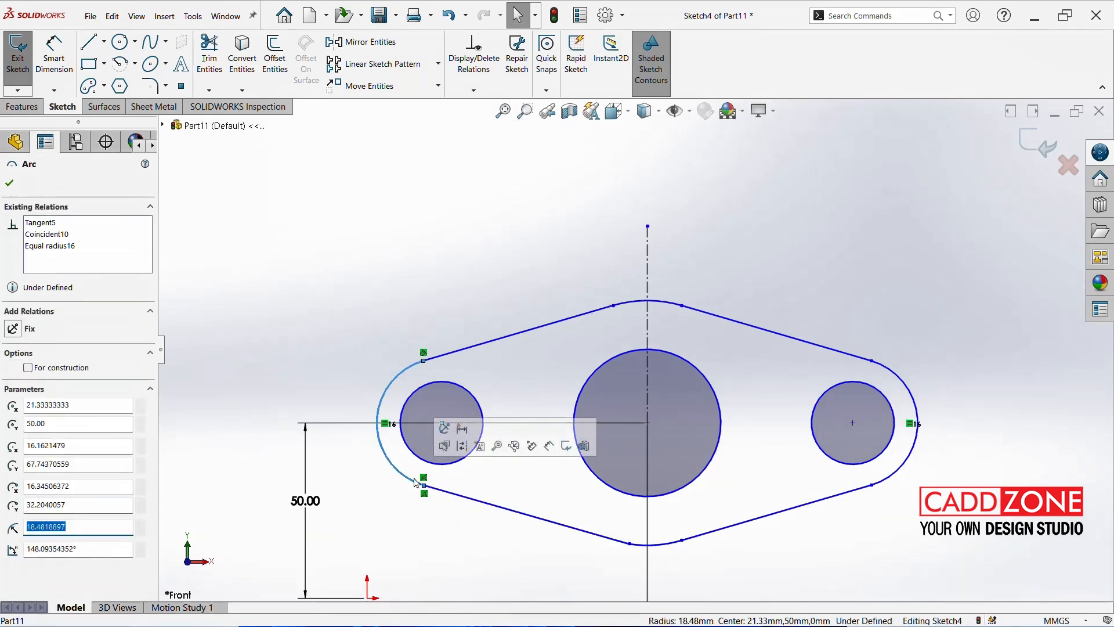
left_click(468, 499, "ctrl")
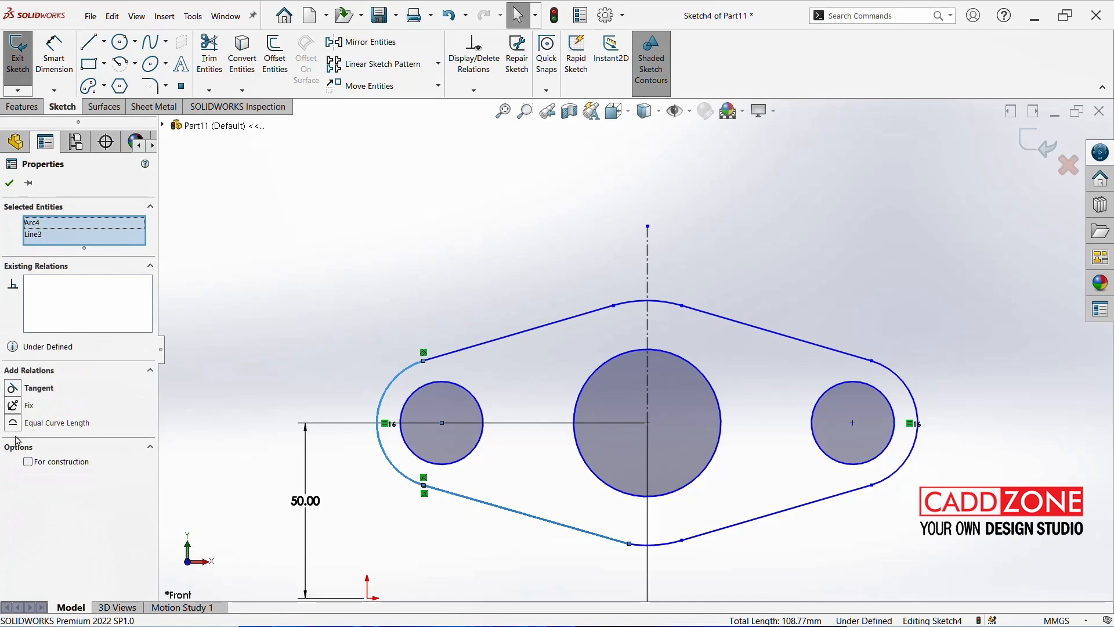
left_click(12, 388)
left_click(440, 574)
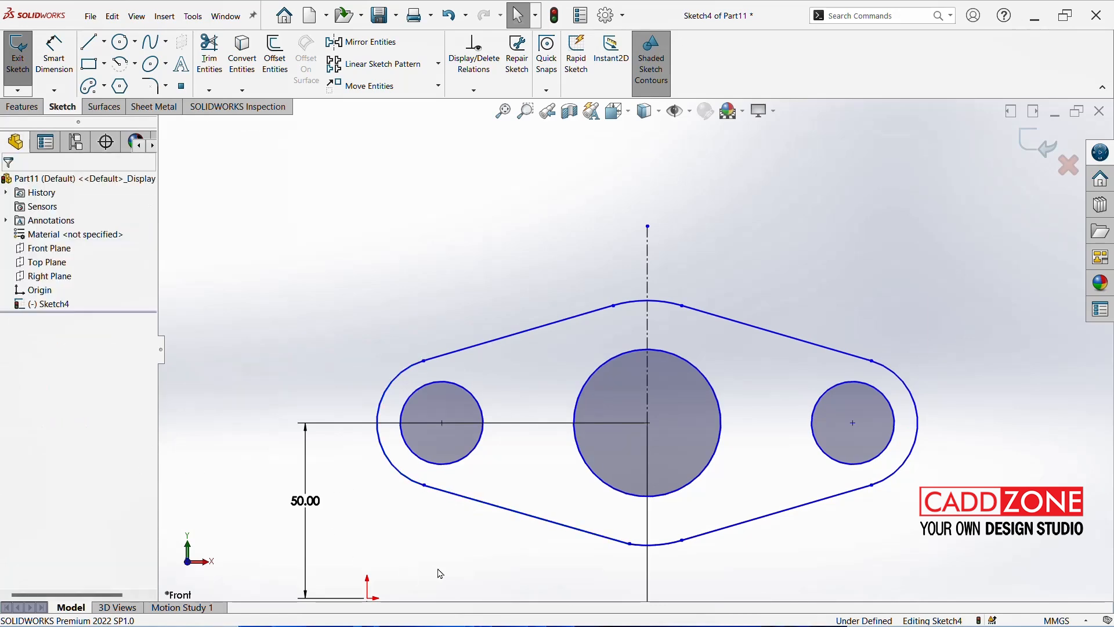
left_click(522, 513)
left_click(658, 545, "ctrl")
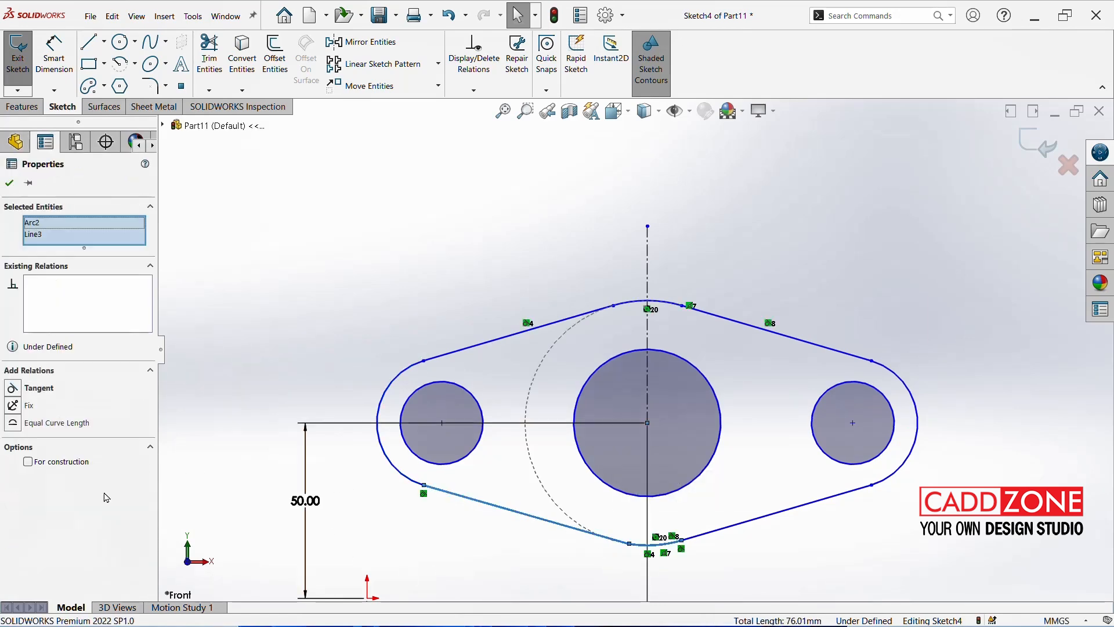
left_click(12, 387)
- Inspect the existing relations of the bottom central arc and the lower-right sloped line
left_click(645, 545)
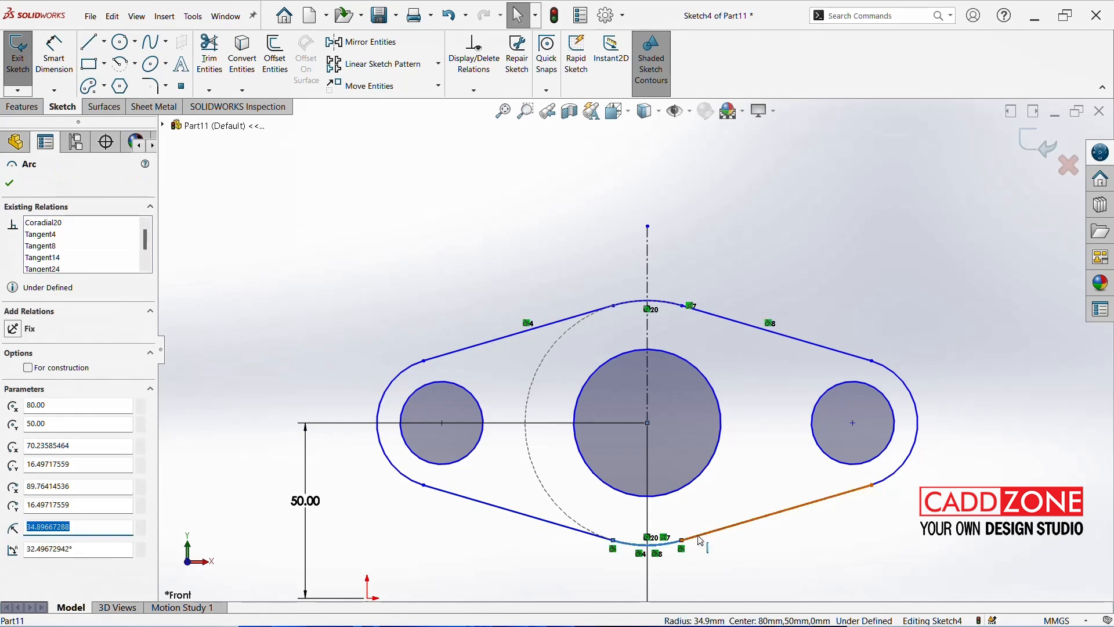
left_click(699, 538, "ctrl")
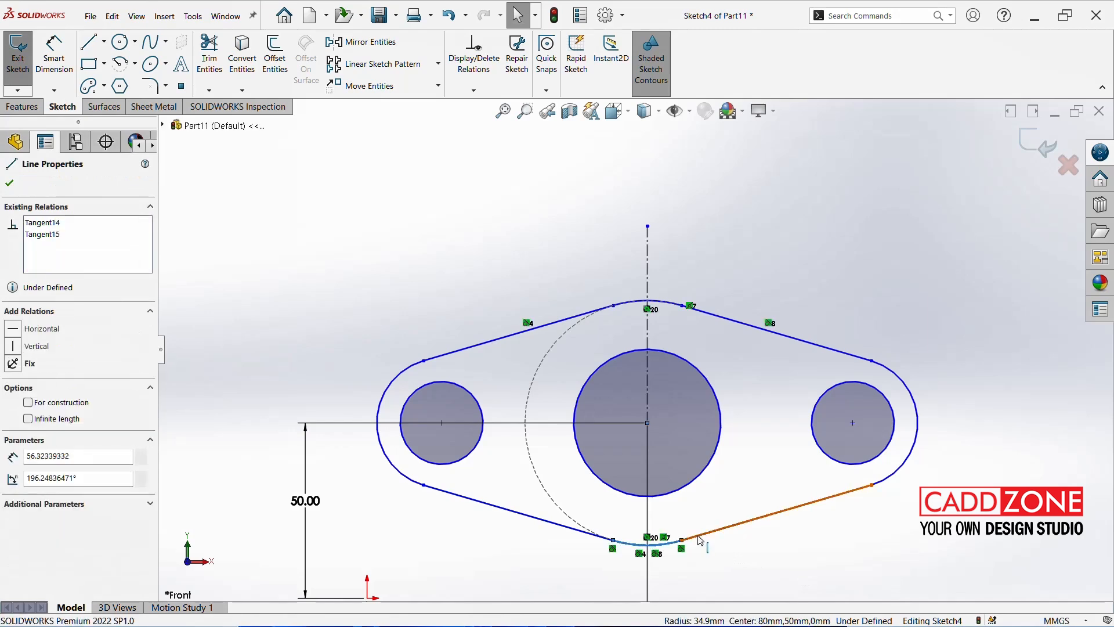
left_click(718, 565)
left_click(841, 495)
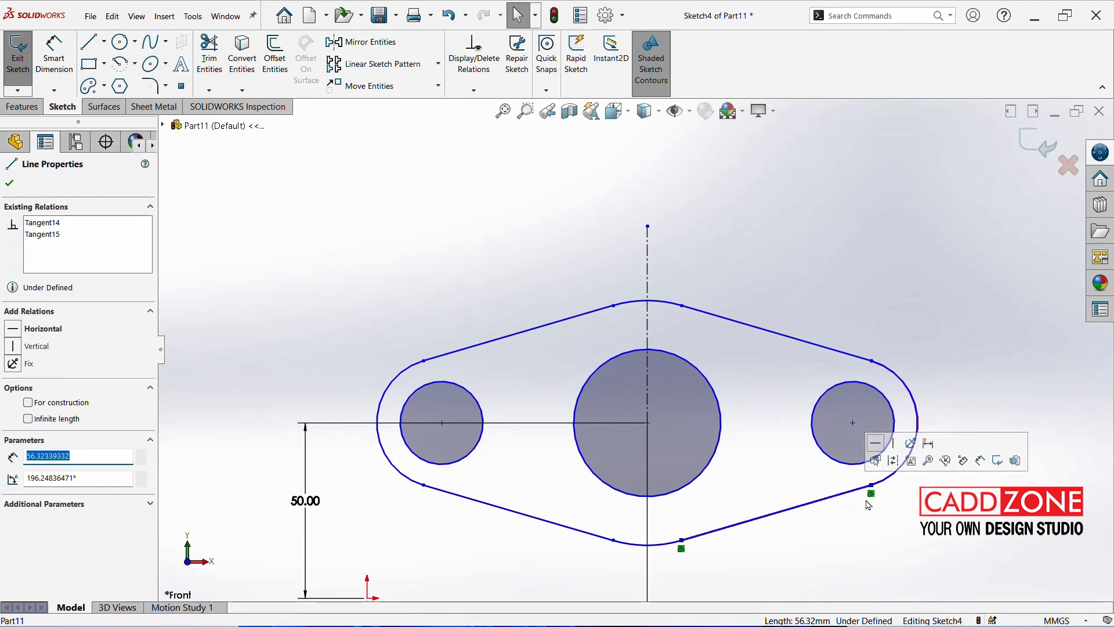
left_click(865, 514)
- Dimension the horizontal distance between the centres of the two side holes as 100 mm, placed beneath the profile
key("f")
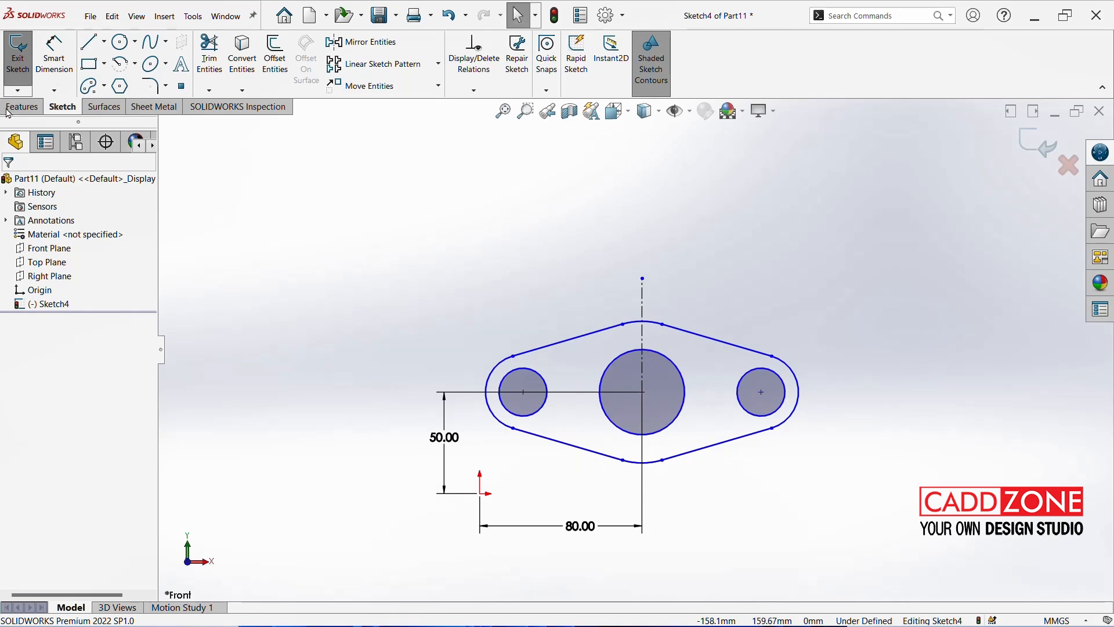
left_click(54, 55)
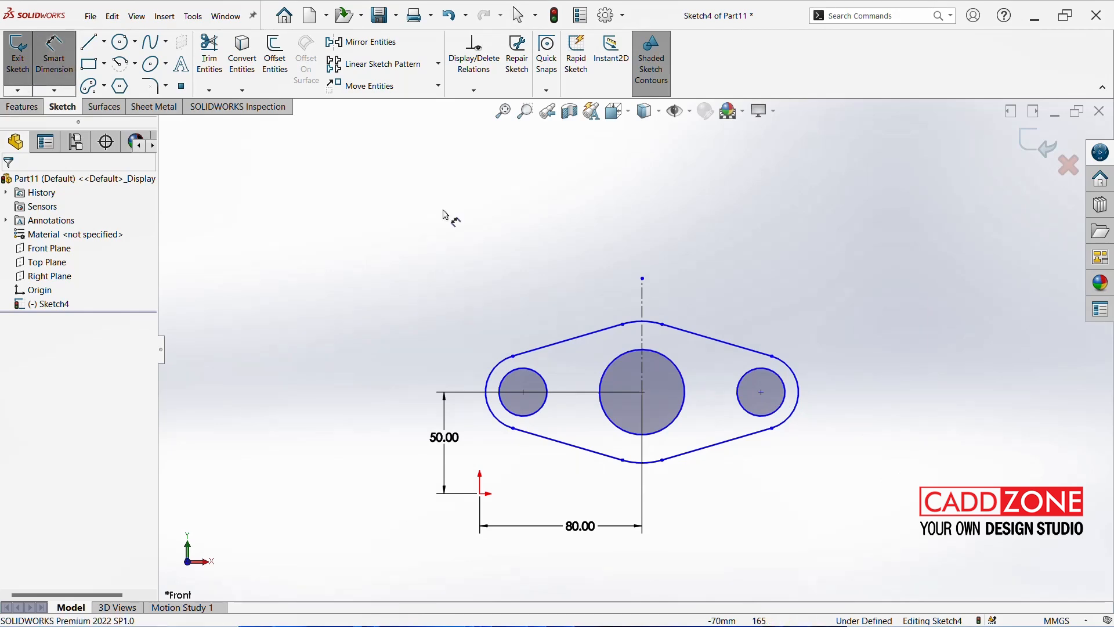
left_click(524, 393)
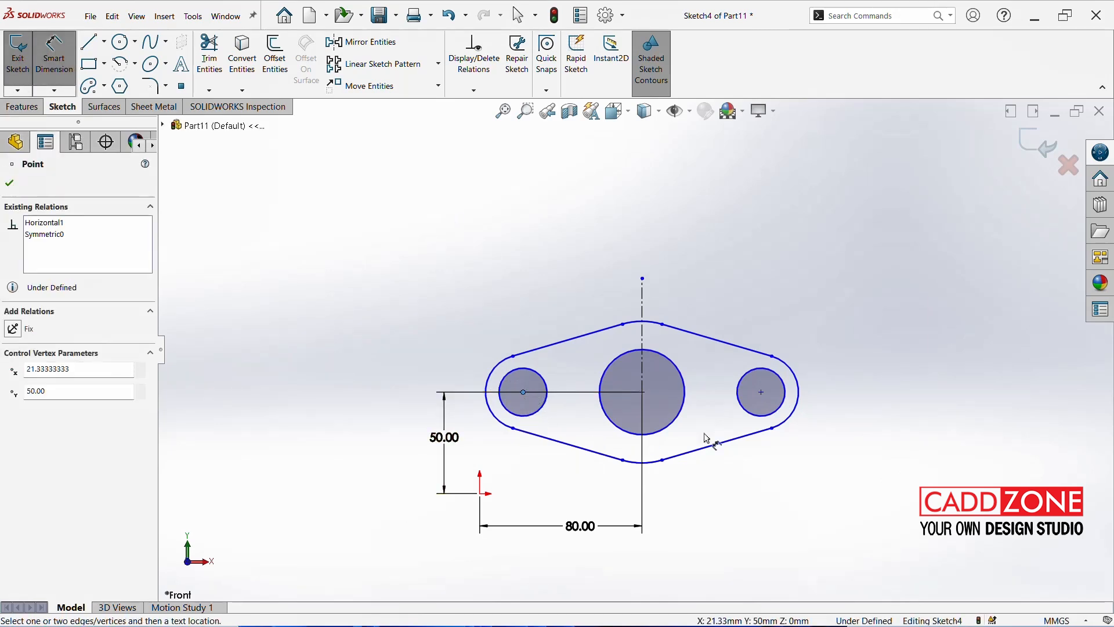
left_click(762, 394)
left_click(671, 484)
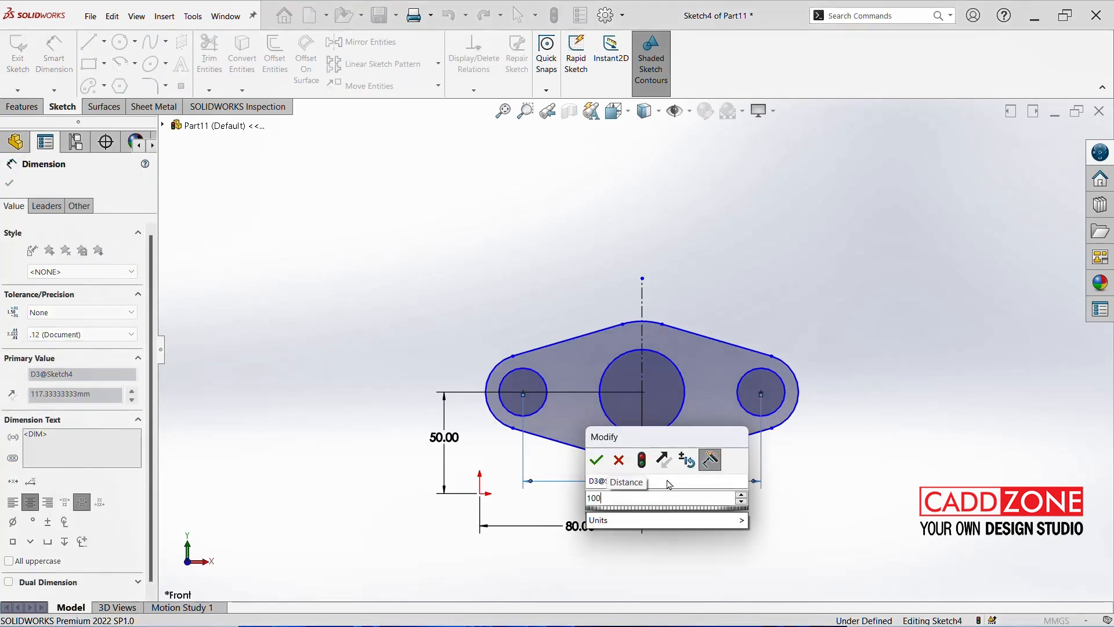
key("Return")
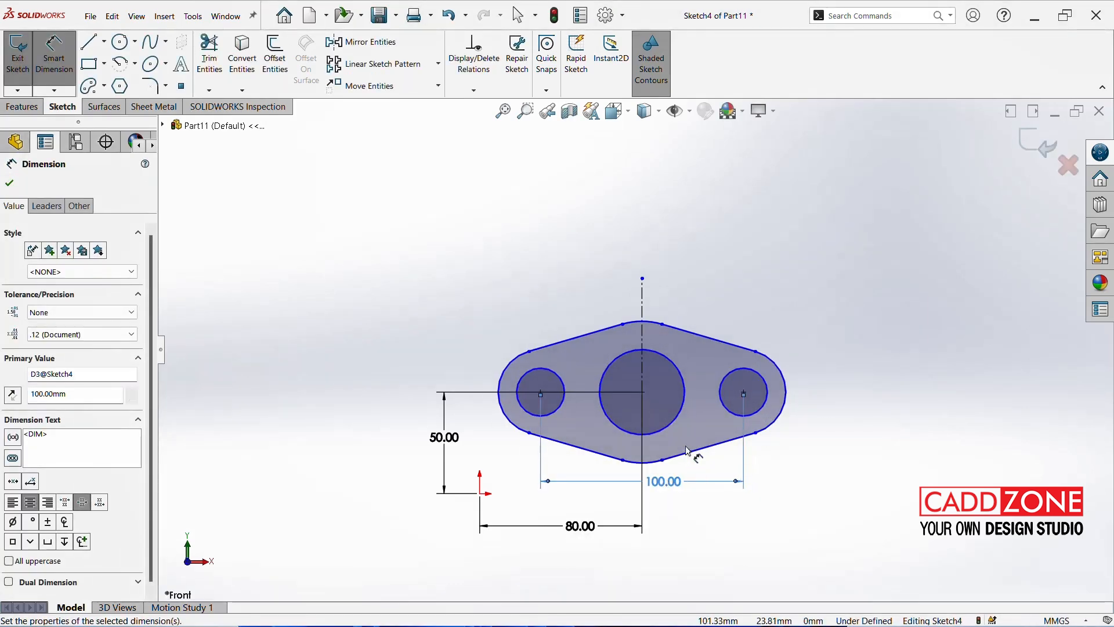
- Dimension the upper central arc of the outer contour with a radius of 30 mm
scroll(687, 450, "down", 5)
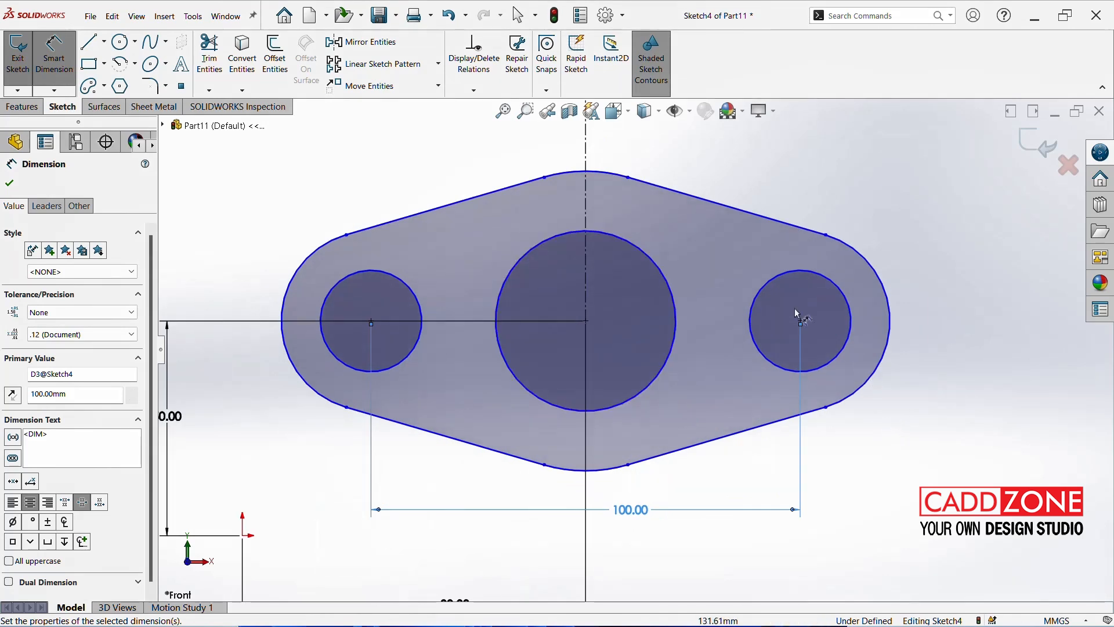
left_click(611, 176)
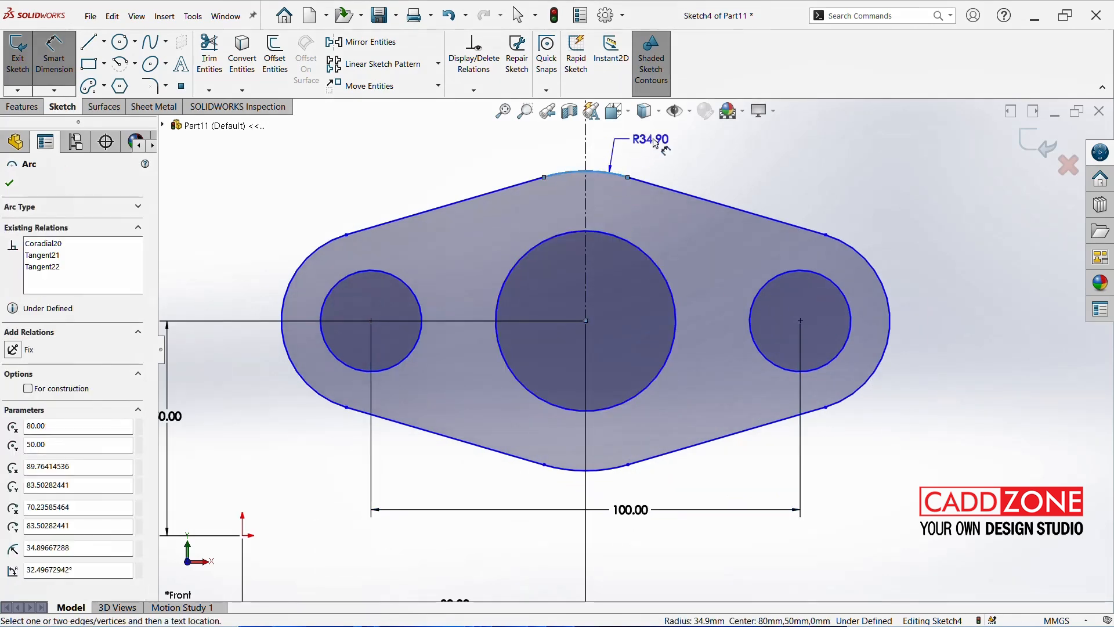
left_click(691, 153)
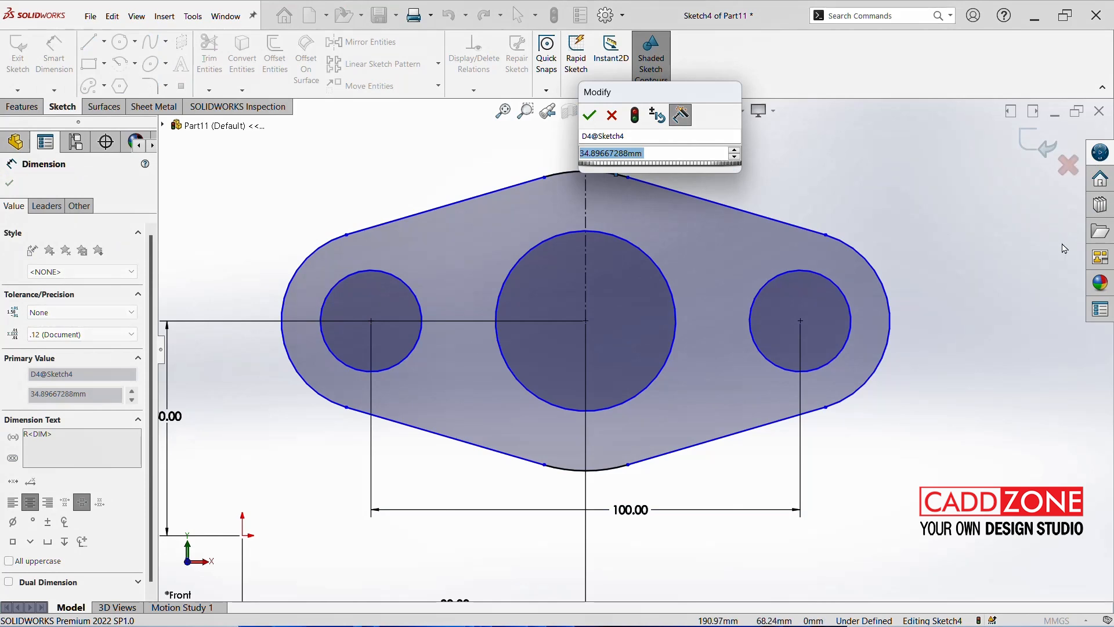
type("30")
key("Return")
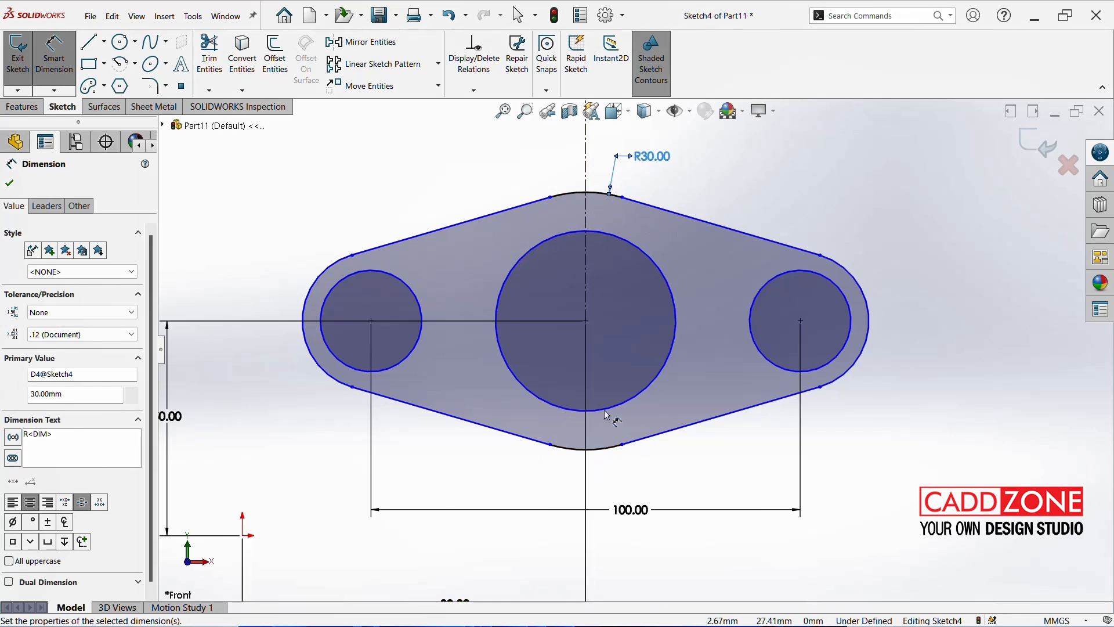
- Dimension the right end arc of the outer contour with a radius of 15 mm
left_click(869, 292)
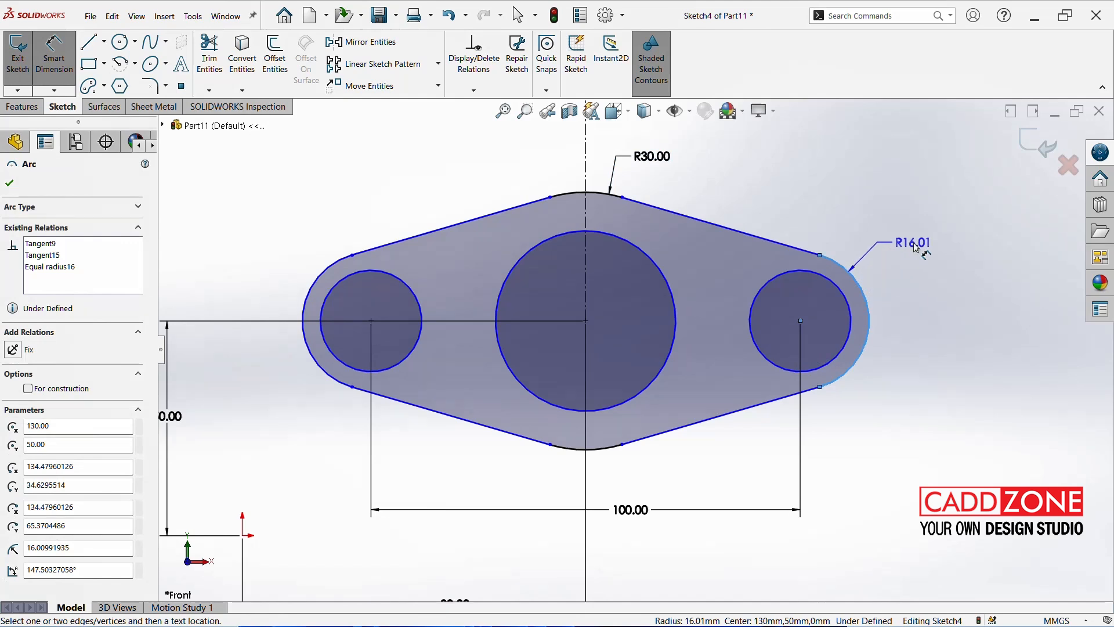
left_click(906, 250)
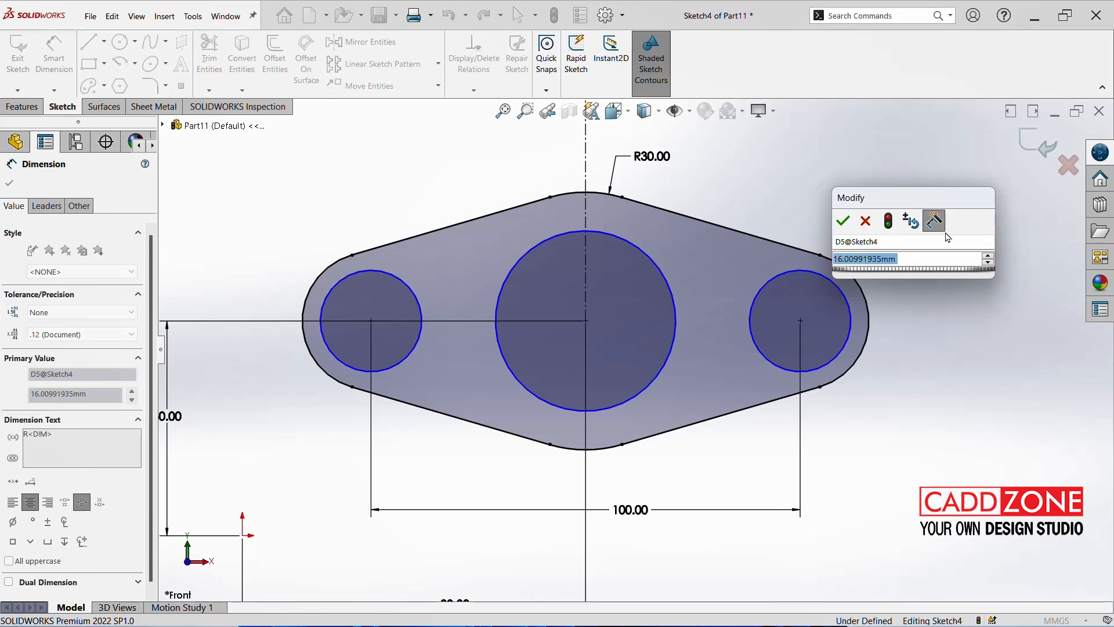
type("15")
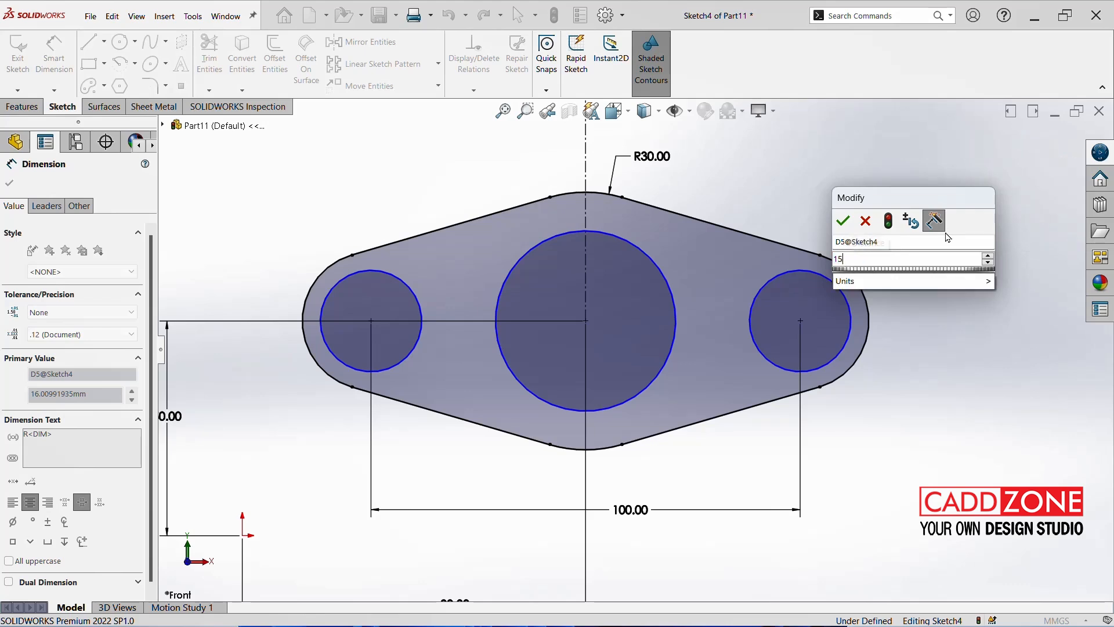
key("Return")
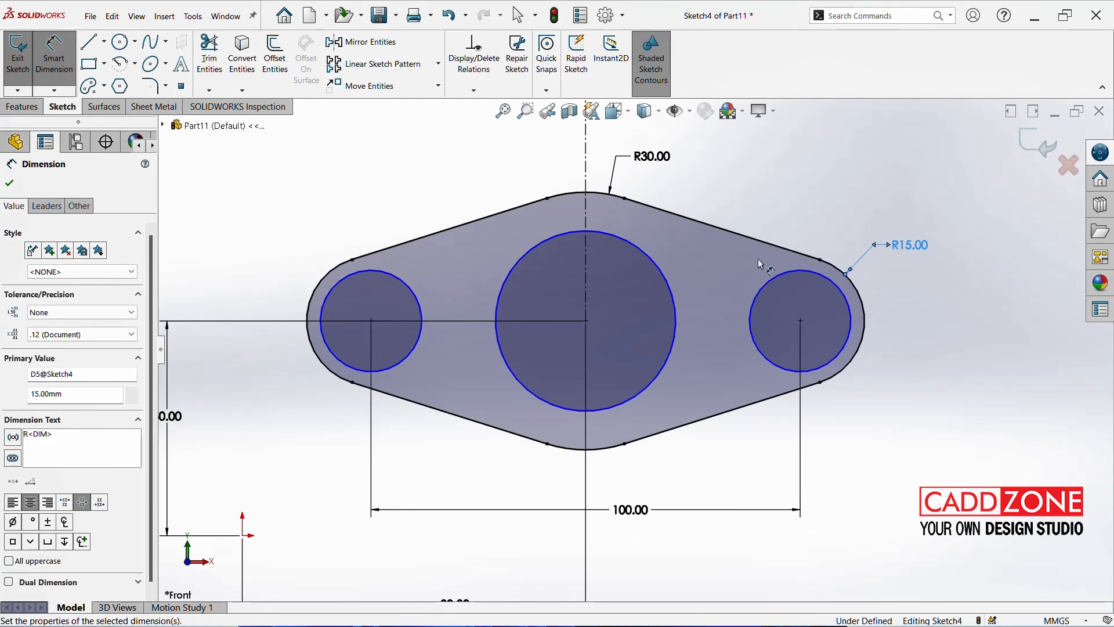
- Dimension the right side hole with a diameter of 20 mm
left_click(796, 272)
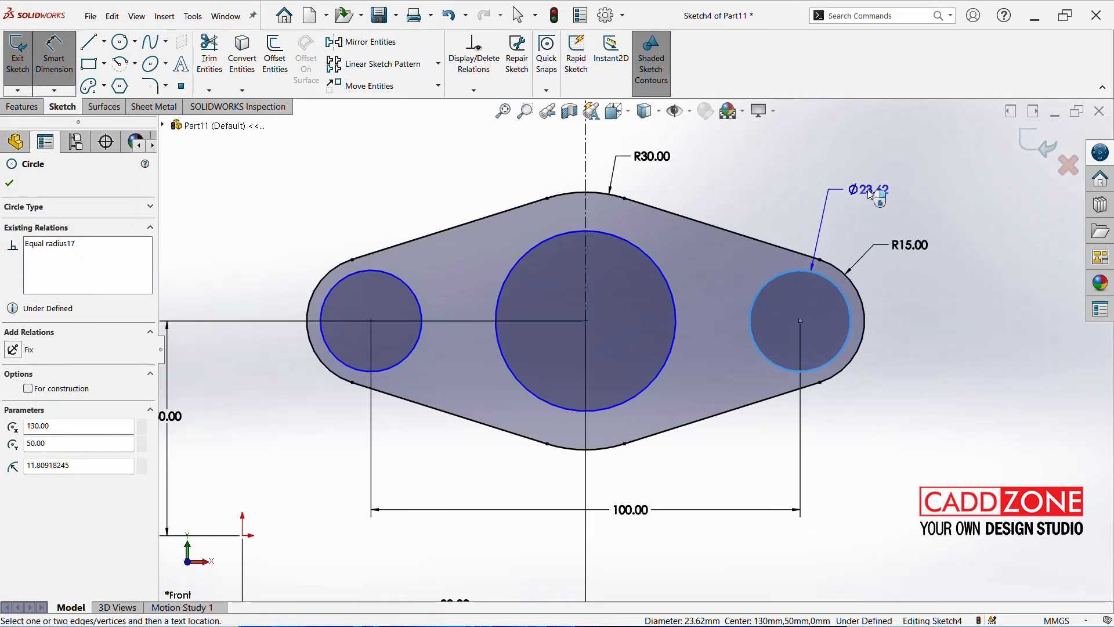
left_click(868, 116)
type("20")
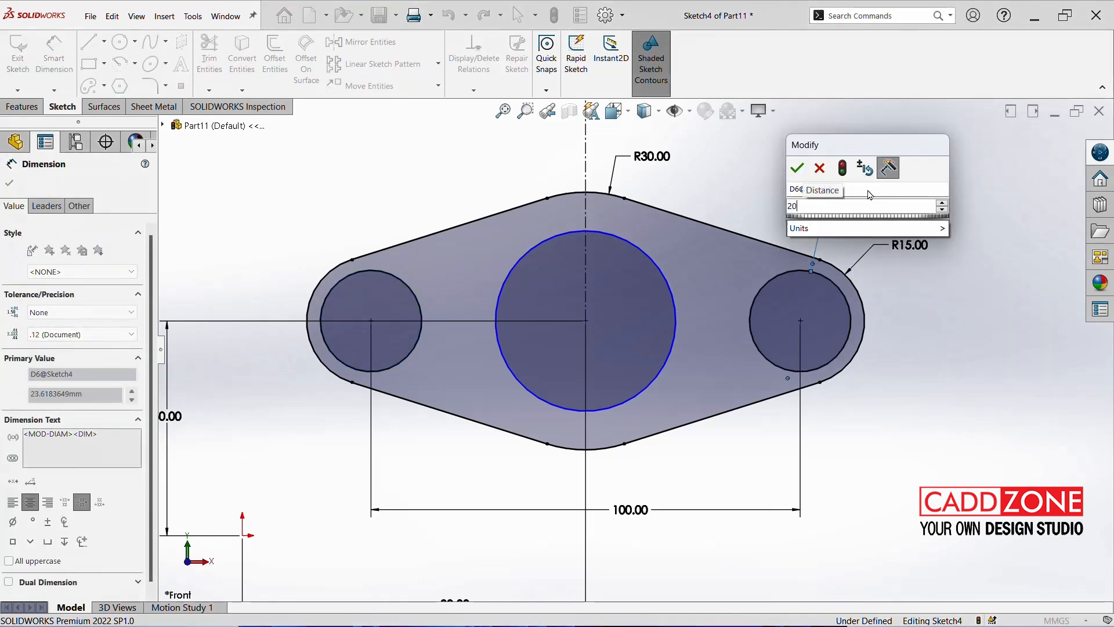
key("Return")
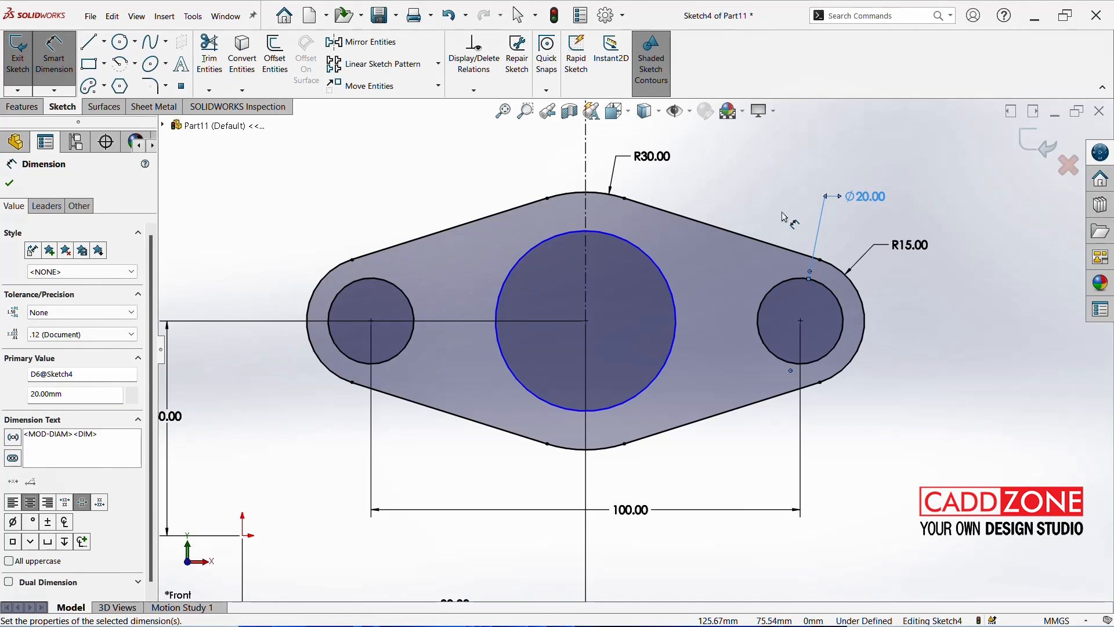
- Dimension the large central hole with a diameter of 40 mm and exit the sketch
left_click(643, 254)
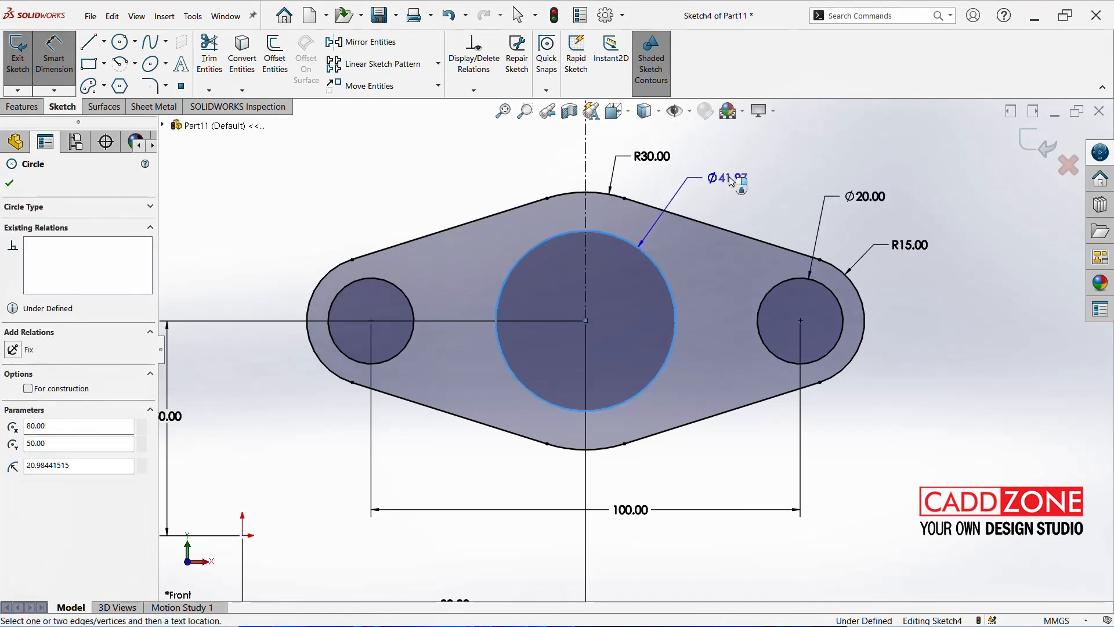
left_click(731, 181)
type("40")
key("Return")
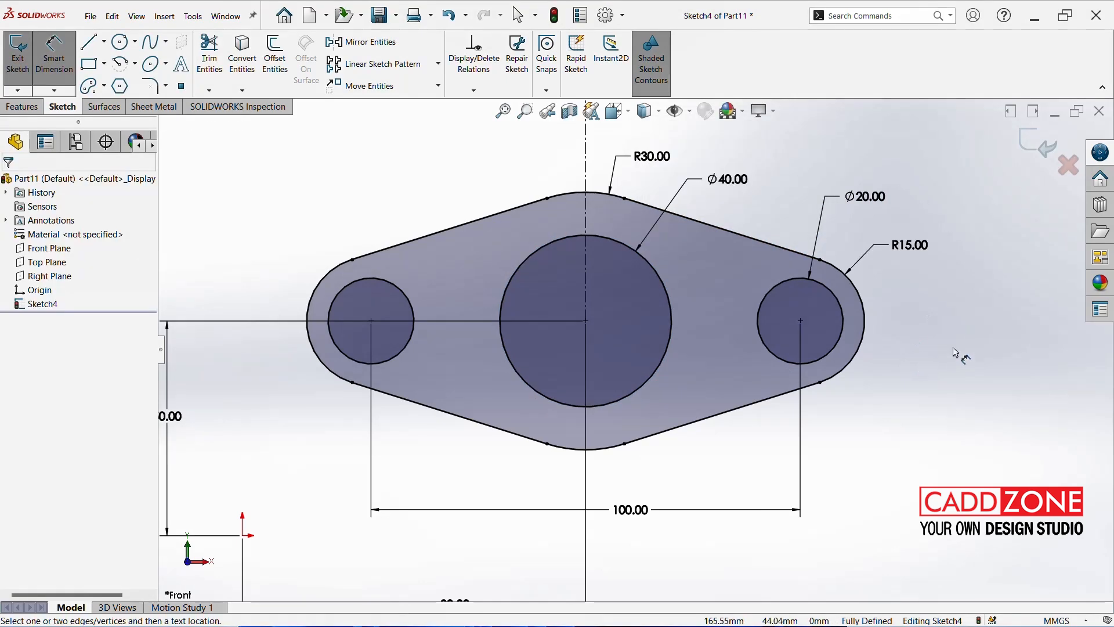
scroll(948, 331, "up", 1)
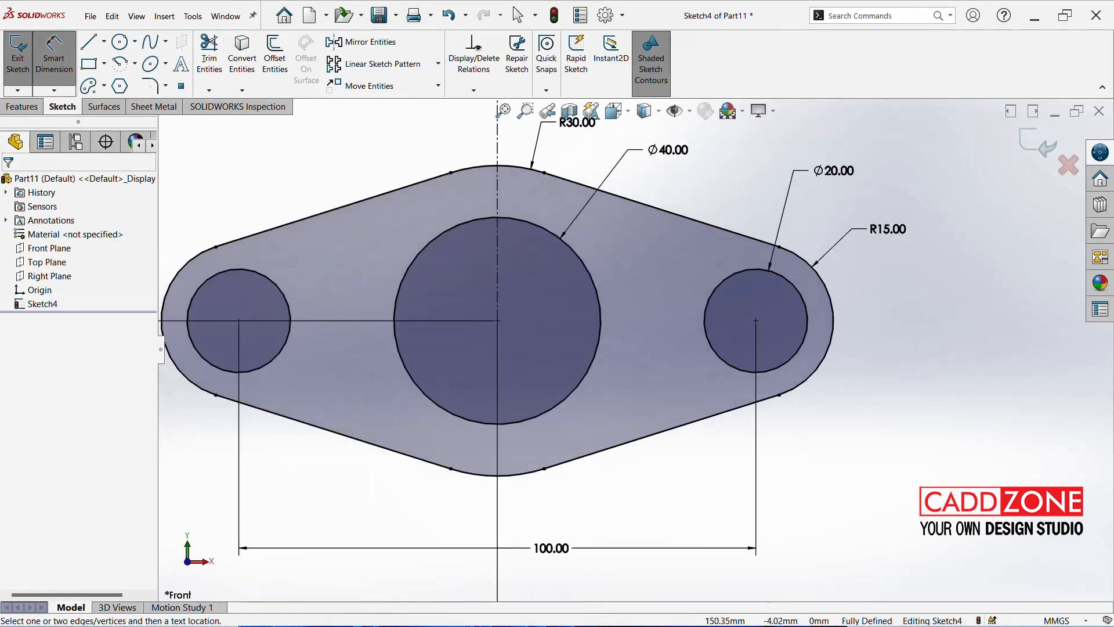
mouse_move(890, 624)
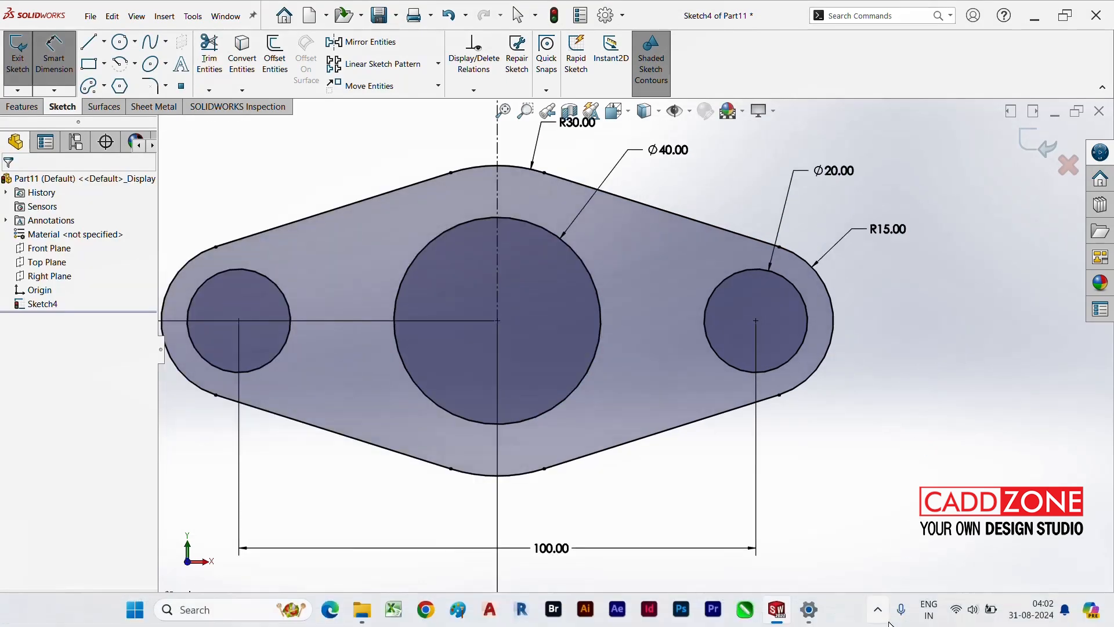
left_click(1043, 156)
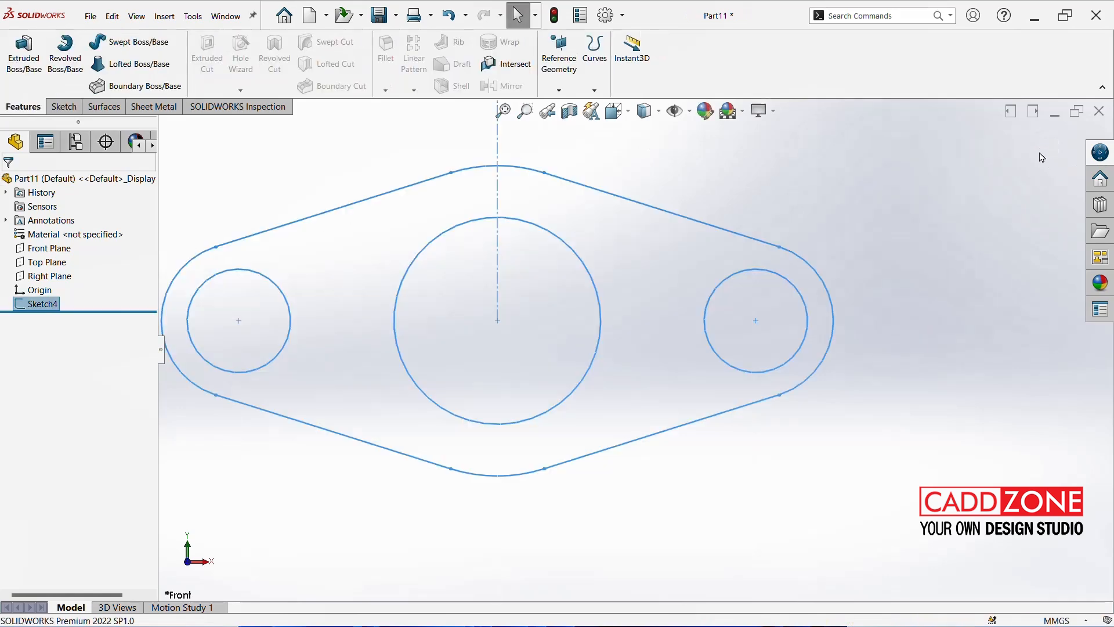
- Extrude the link-shaped profile as a solid boss with a blind depth of 30 mm from the sketch plane
left_click(24, 55)
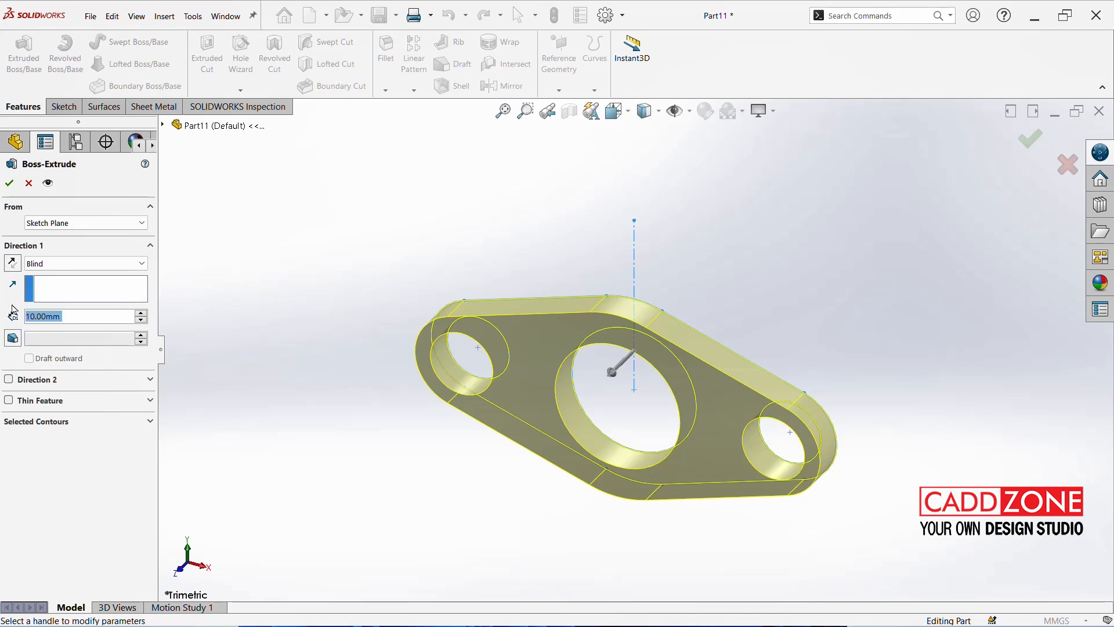
left_click(142, 316)
left_click(142, 314)
left_click(142, 313)
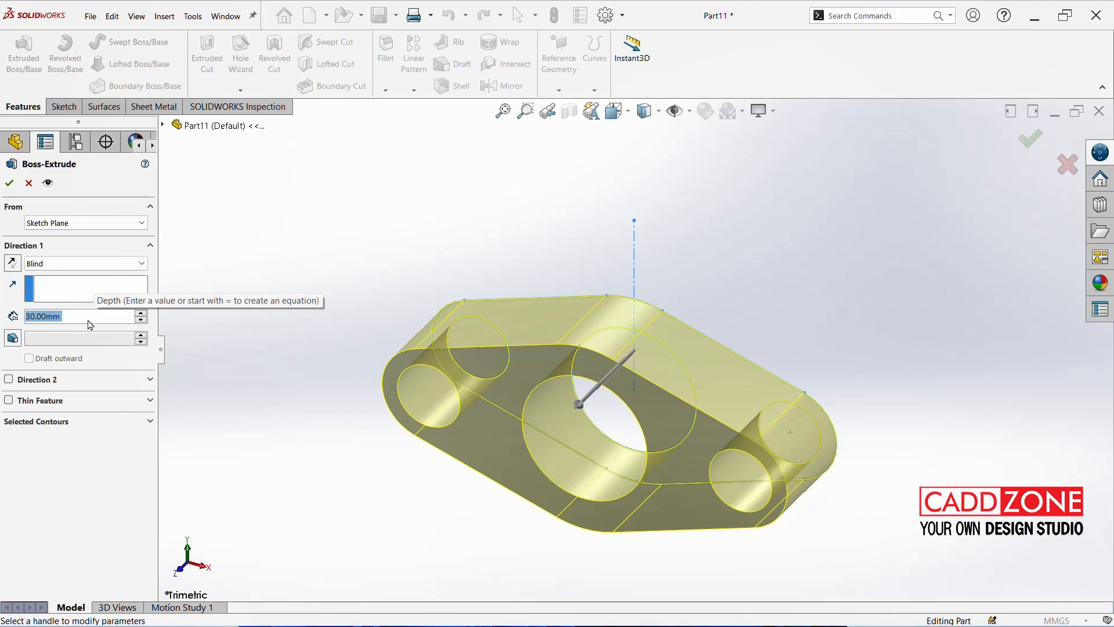
key("Return")
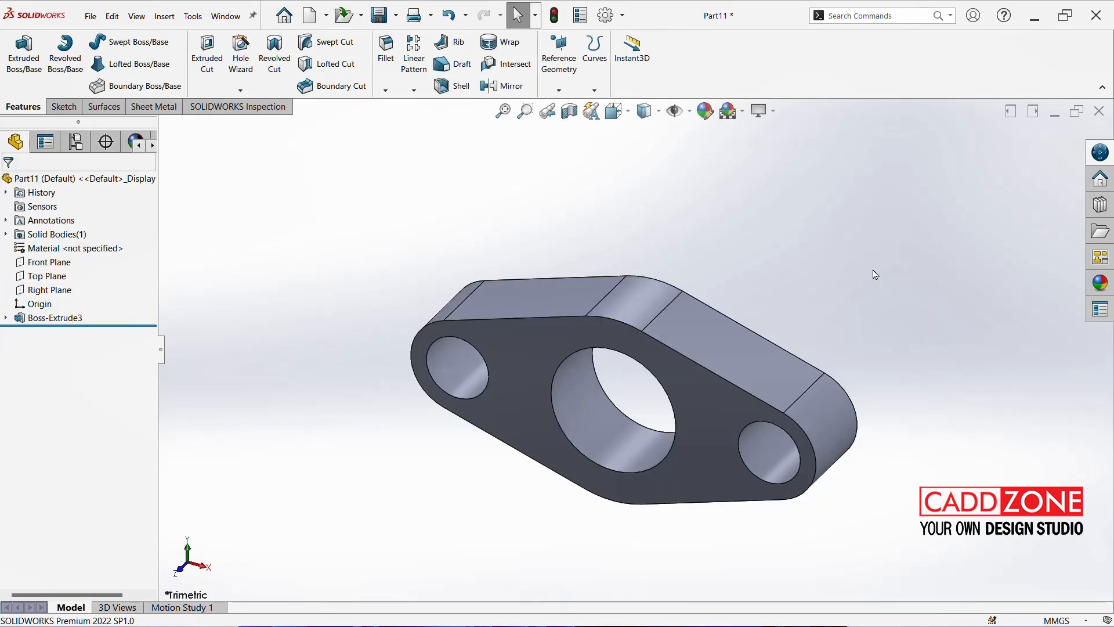